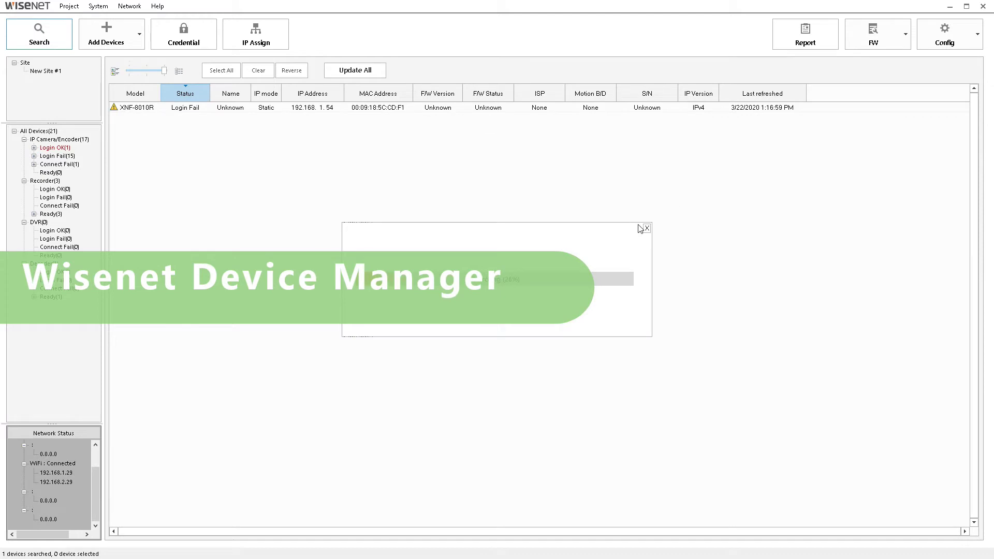
- Dismiss the progress box and apply the current password as the XNF-8010R's login credentials
{"action": "left_click", "coordinate": [647, 228]}
{"action": "left_click", "coordinate": [139, 108]}
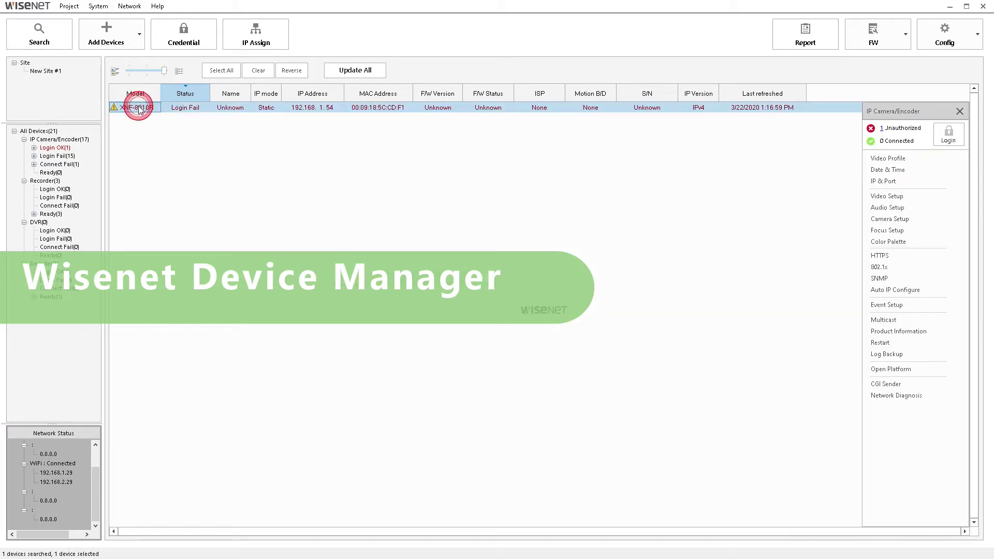
{"action": "left_click", "coordinate": [183, 42]}
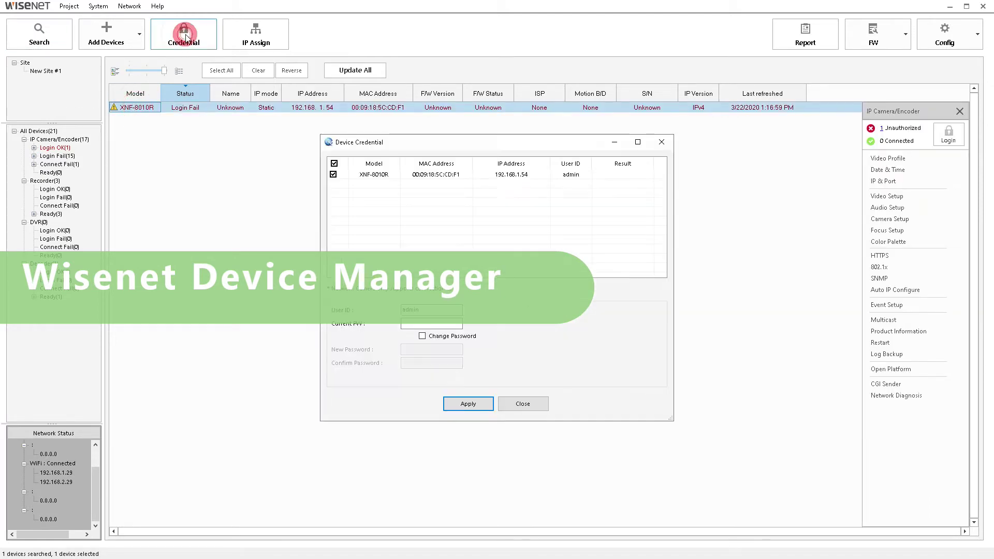
{"action": "left_click", "coordinate": [445, 325]}
{"action": "type", "text": "****"}
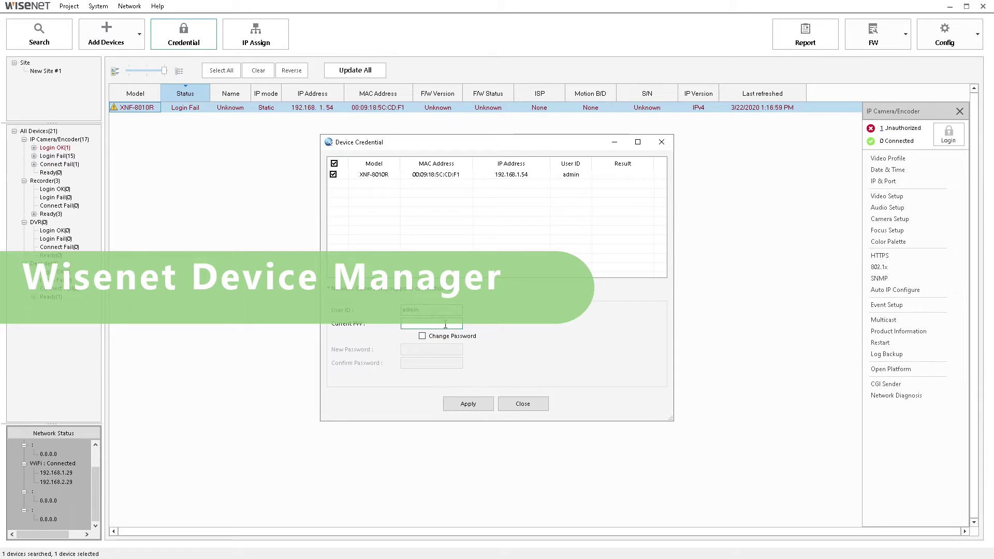
{"action": "left_click", "coordinate": [468, 404]}
{"action": "left_click", "coordinate": [515, 406]}
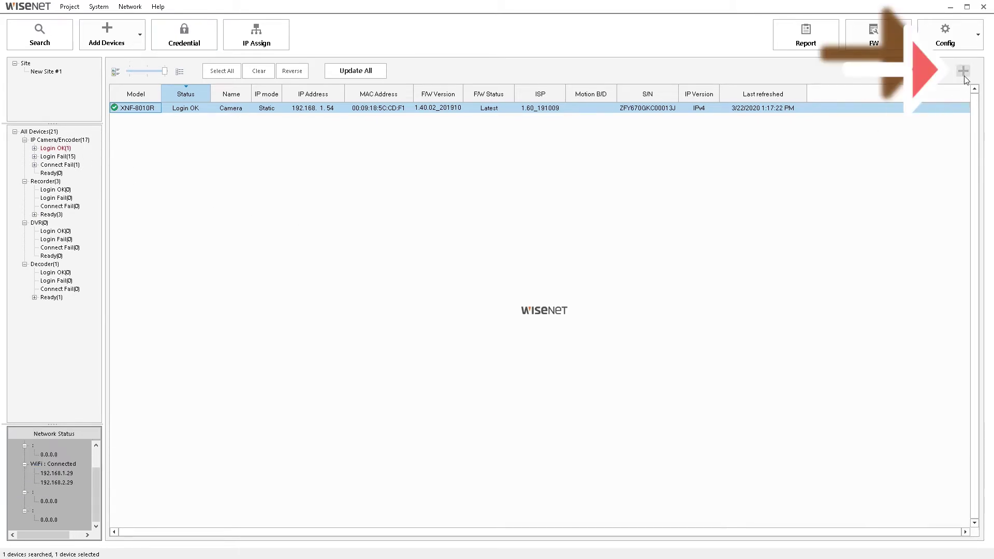
- Reopen the device side panel and launch Camera Setup for the XNF-8010R
{"action": "left_click", "coordinate": [963, 76]}
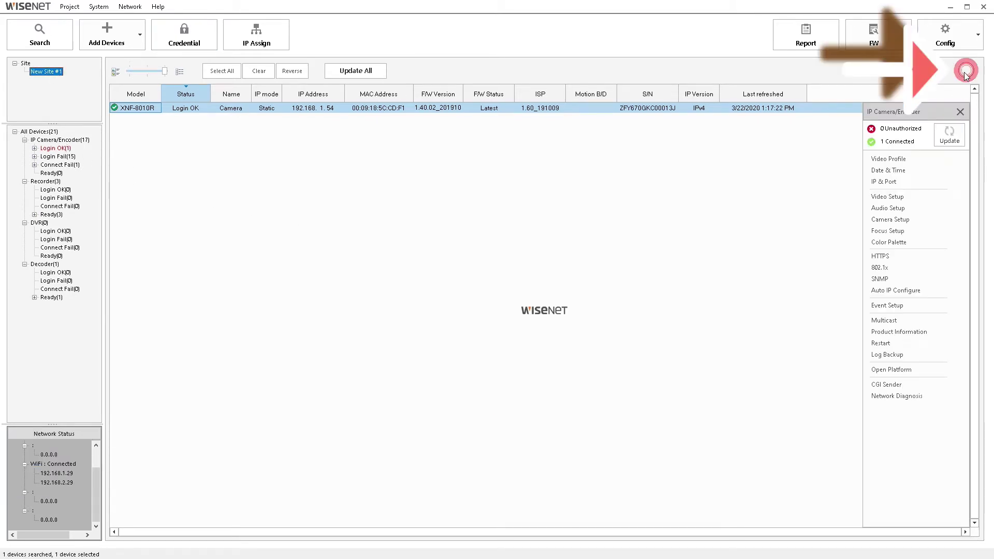
{"action": "left_click", "coordinate": [885, 222]}
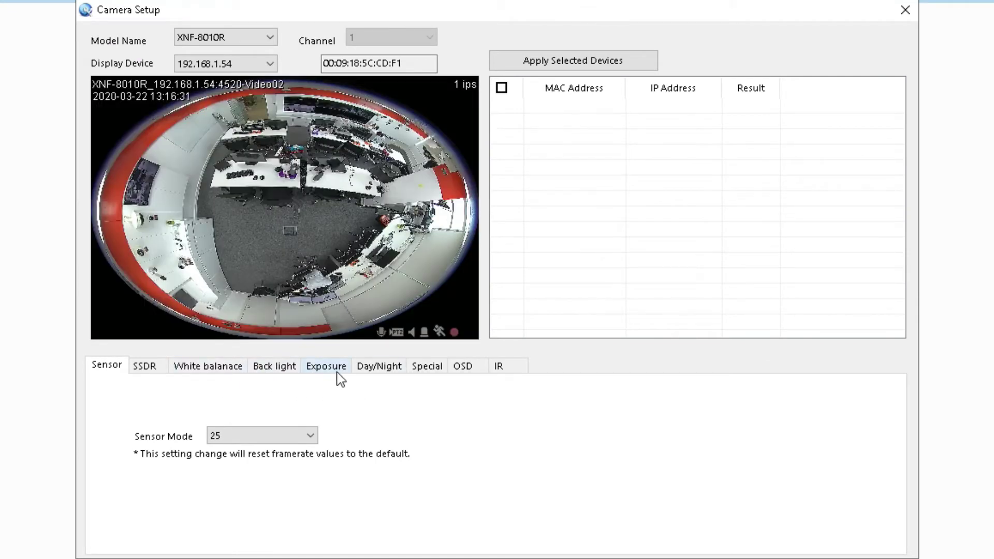
- Set Back light mode to WDR with WDR Level High, apply to the camera, and close setup
{"action": "left_click", "coordinate": [328, 372]}
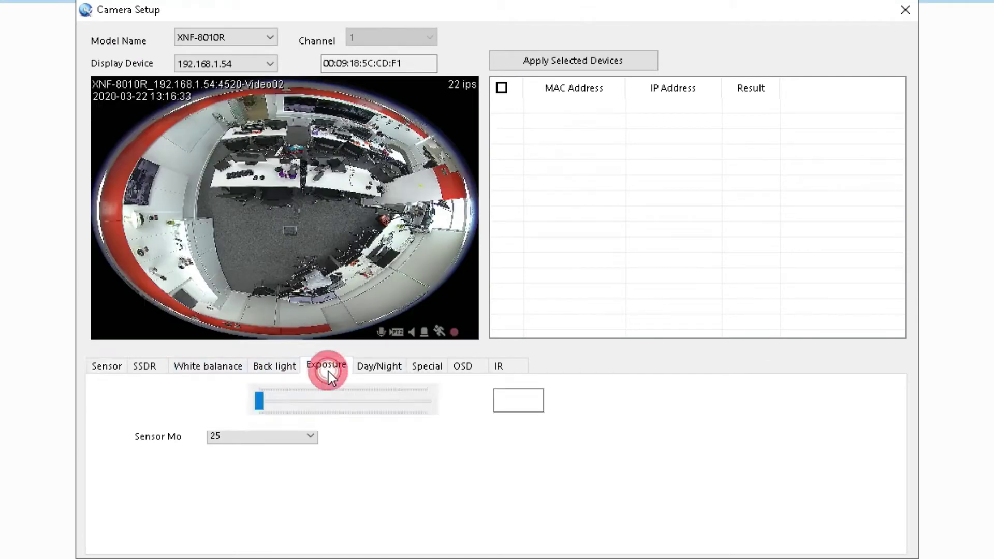
{"action": "left_click", "coordinate": [282, 366]}
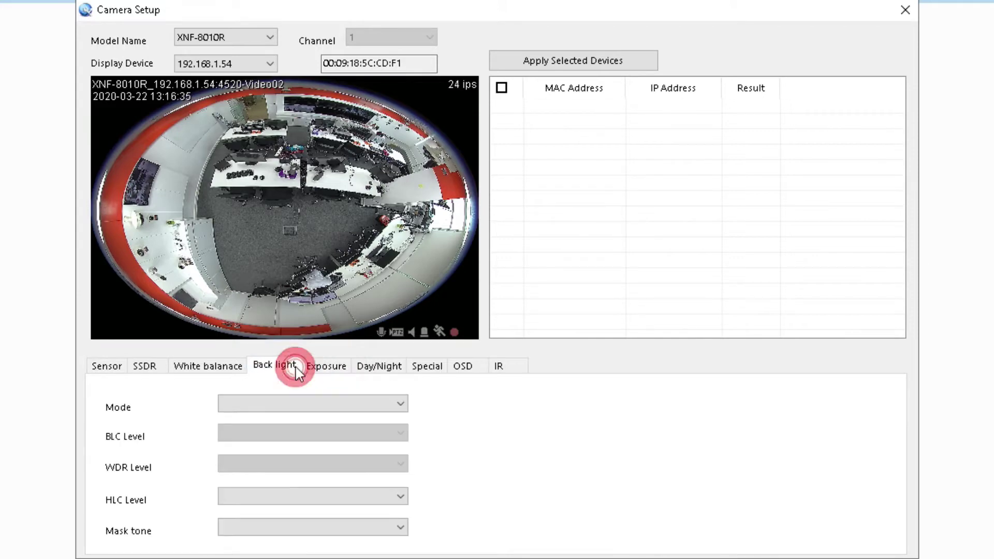
{"action": "left_click", "coordinate": [270, 403]}
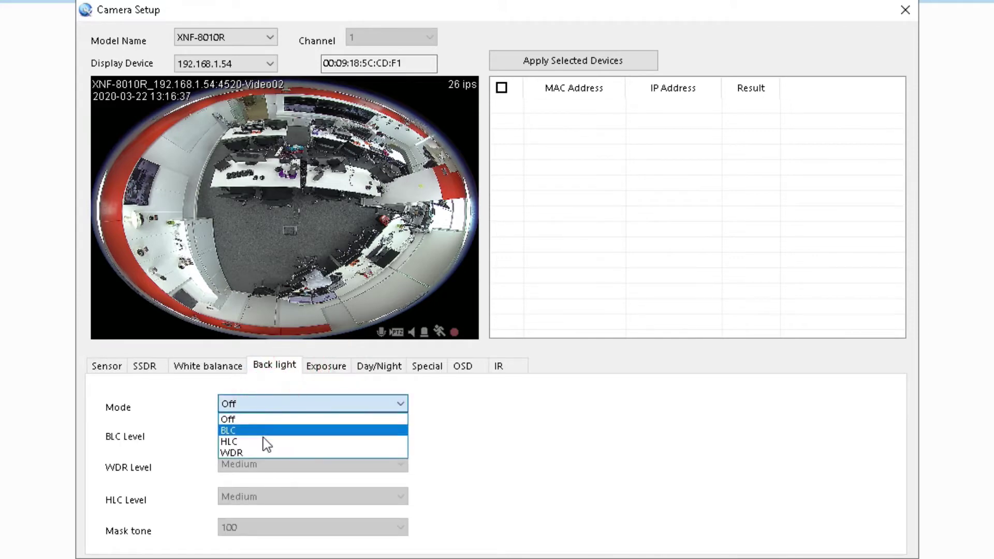
{"action": "left_click", "coordinate": [260, 451]}
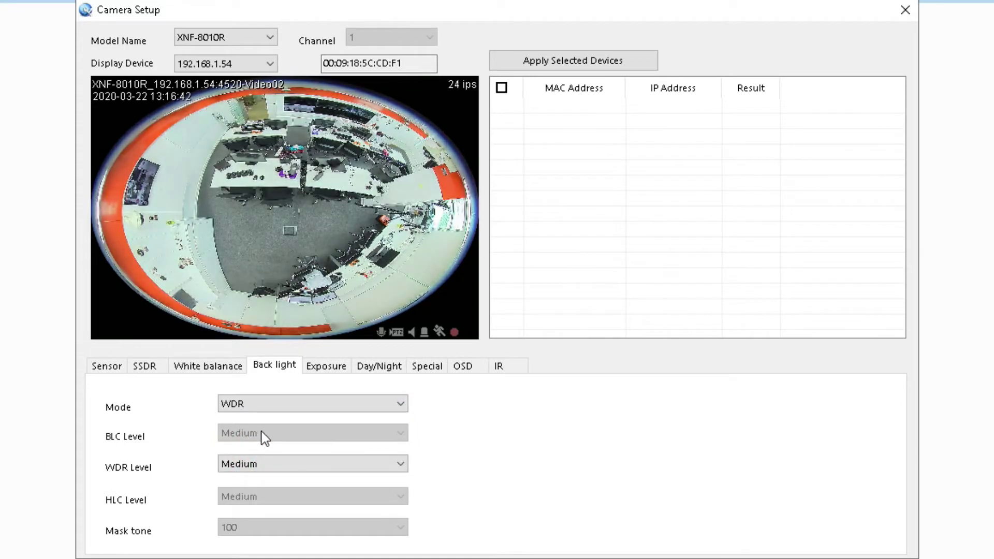
{"action": "left_click", "coordinate": [251, 465]}
{"action": "left_click", "coordinate": [258, 499]}
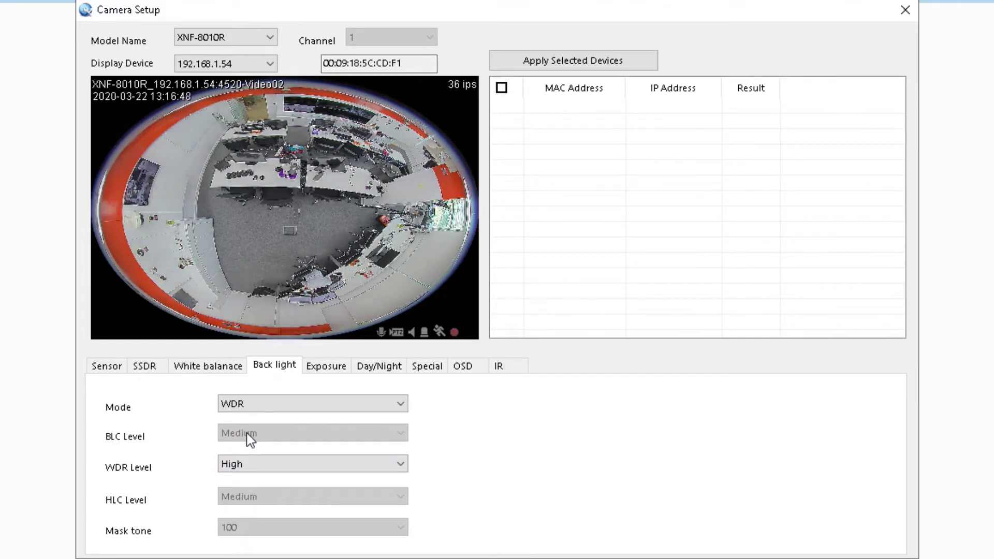
{"action": "left_click", "coordinate": [590, 63]}
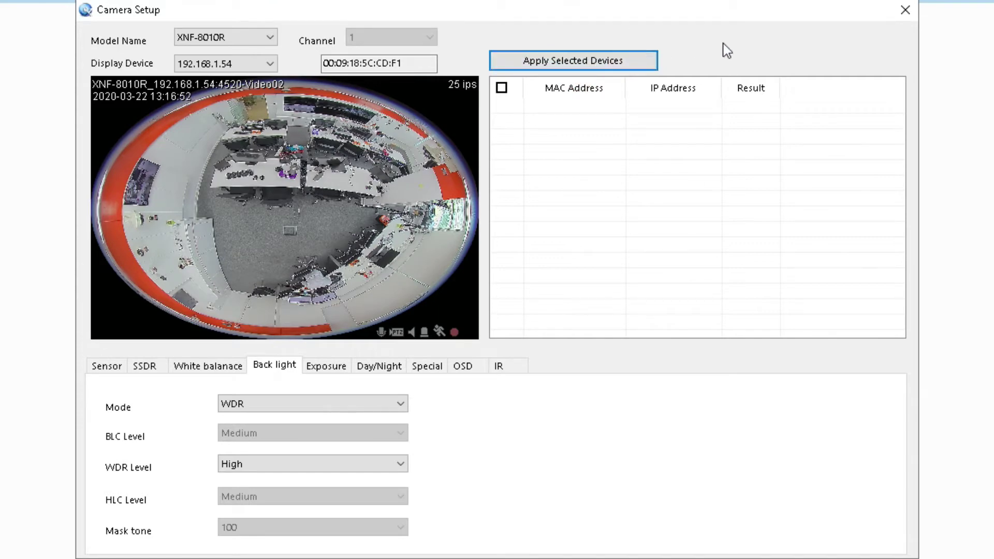
{"action": "left_click", "coordinate": [904, 10]}
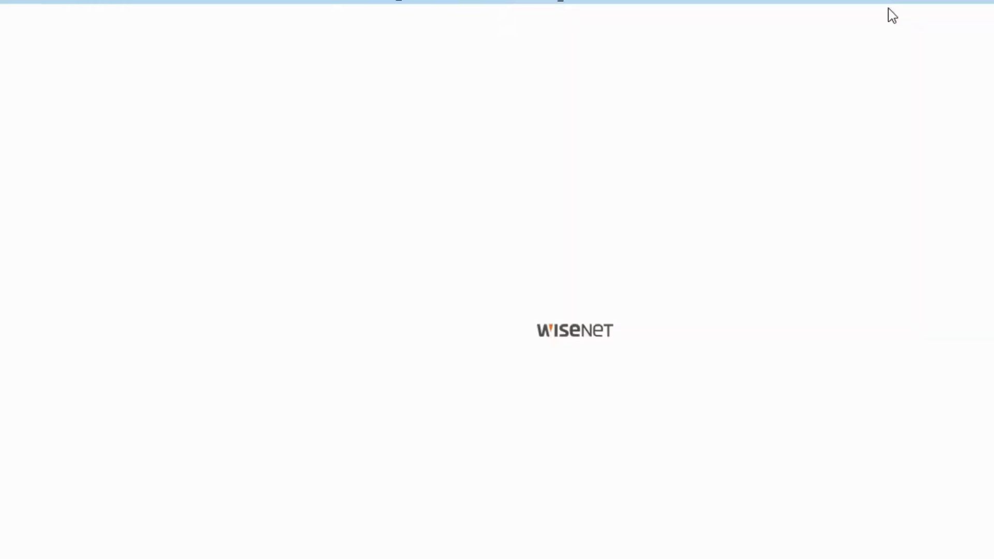
{"action": "left_click", "coordinate": [886, 219]}
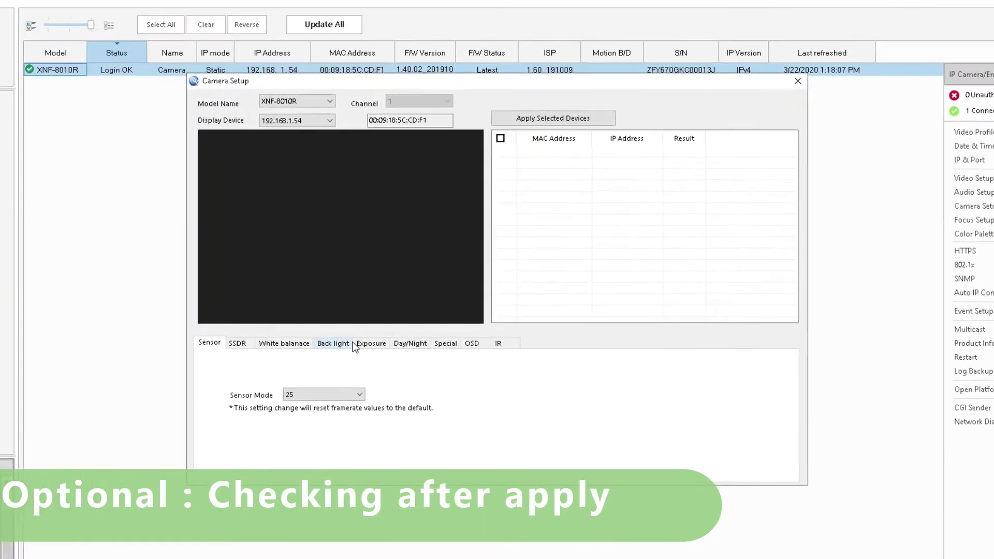
{"action": "left_click", "coordinate": [359, 345]}
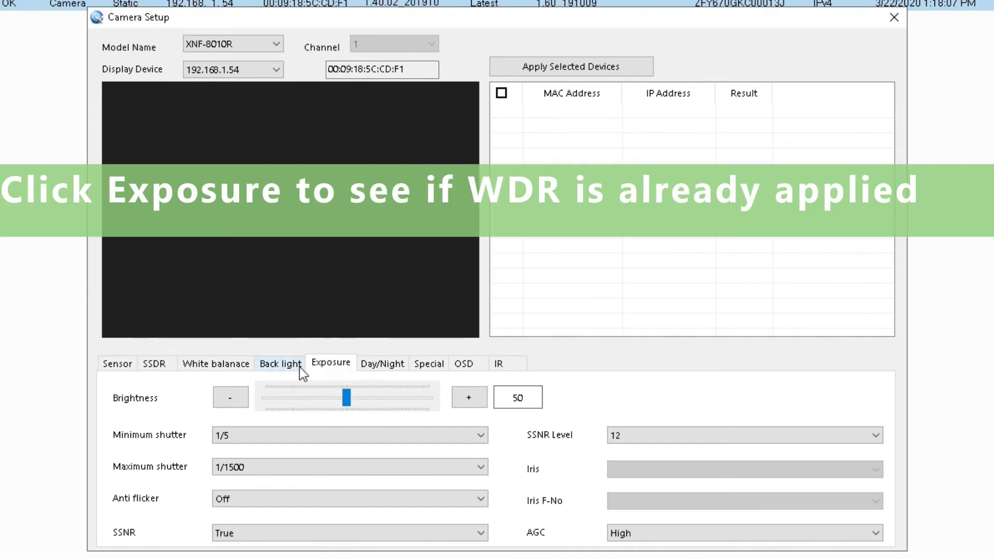
{"action": "left_click", "coordinate": [287, 366]}
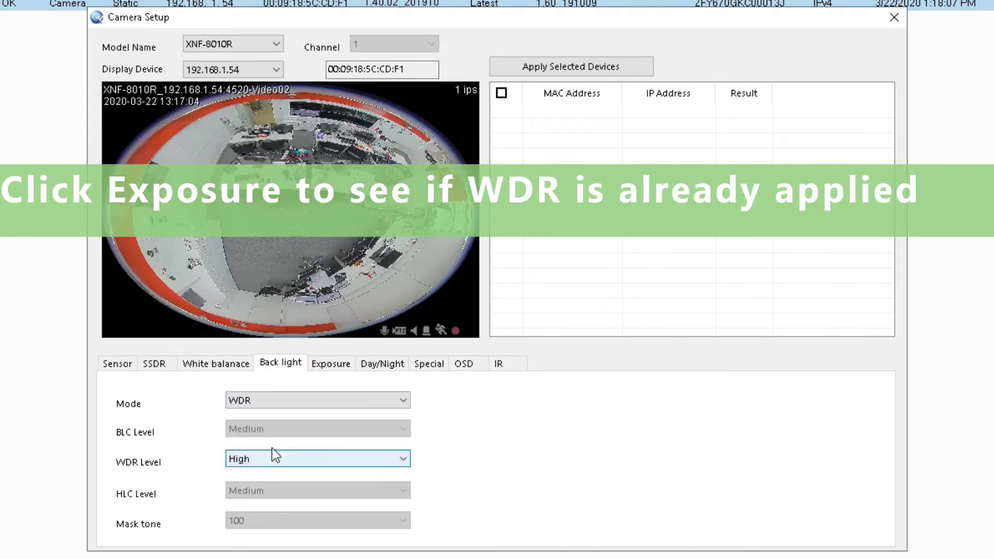
{"action": "left_click", "coordinate": [894, 17]}
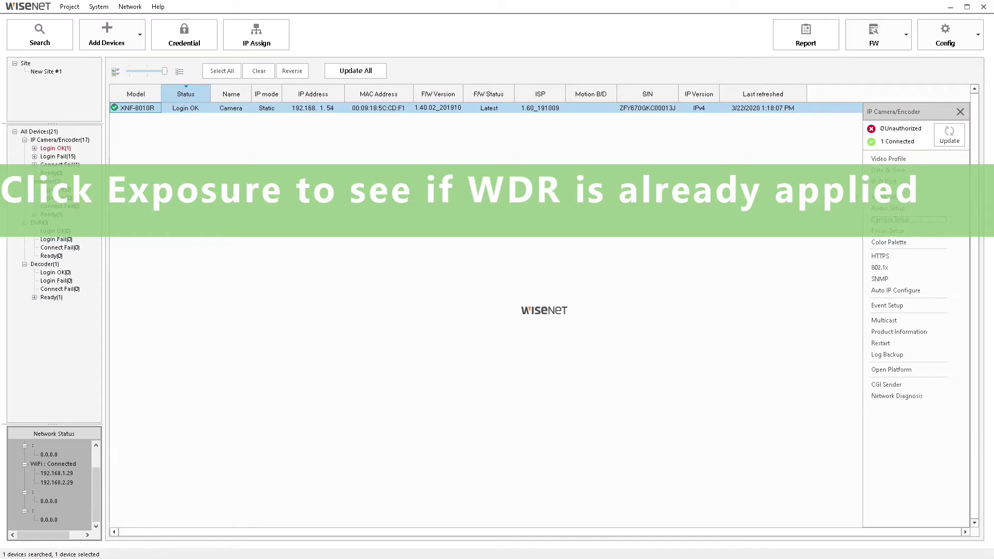
{"action": "left_click", "coordinate": [895, 223]}
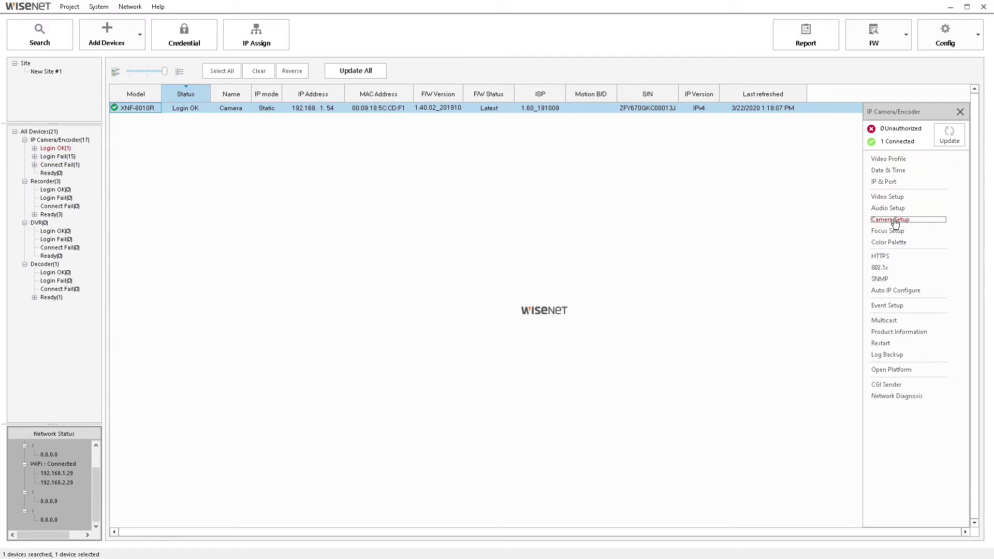
- Open the camera's web viewer and sign in as admin with the camera's password
{"action": "double_click", "coordinate": [234, 109]}
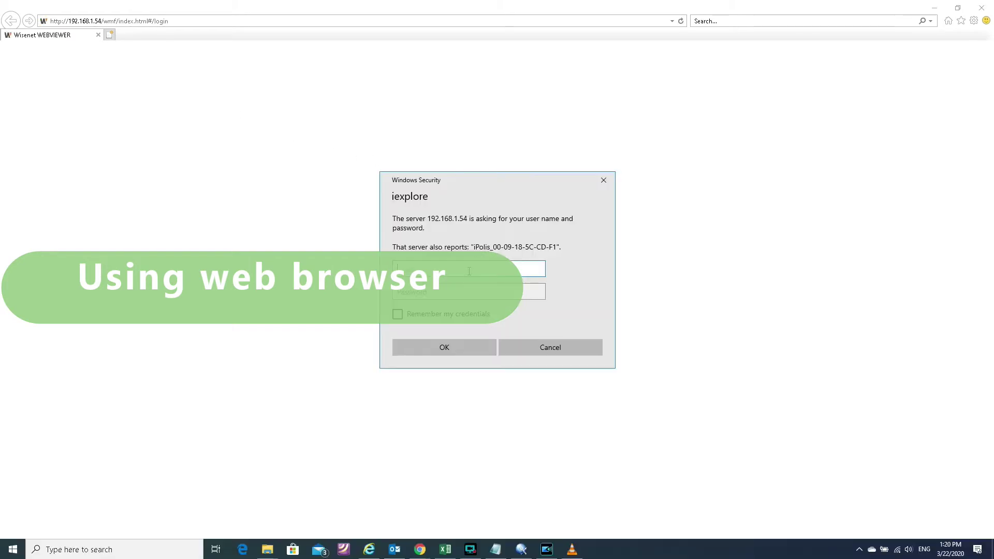
{"action": "left_click", "coordinate": [469, 271]}
{"action": "type", "text": "admin"}
{"action": "key", "text": "Tab"}
{"action": "type", "text": "4321"}
{"action": "key", "text": "Return"}
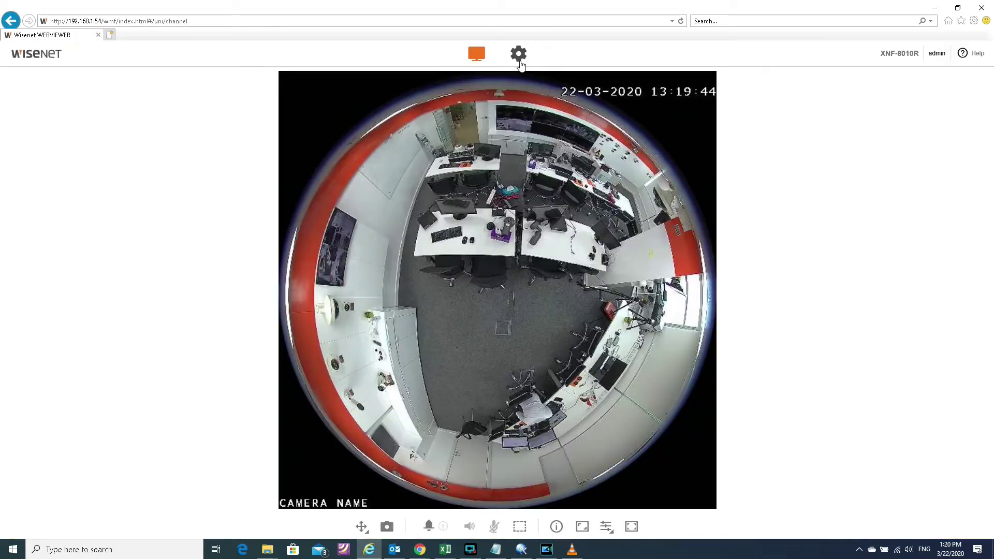
- Go to the Video & Audio > Camera setup page in the web viewer's settings
{"action": "left_click", "coordinate": [519, 58]}
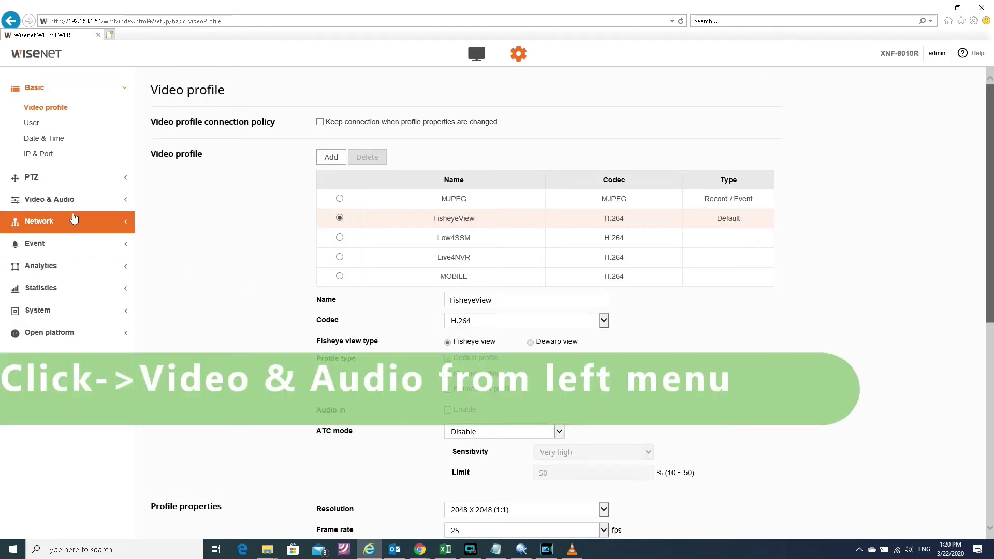
{"action": "left_click", "coordinate": [66, 199]}
{"action": "left_click", "coordinate": [57, 184]}
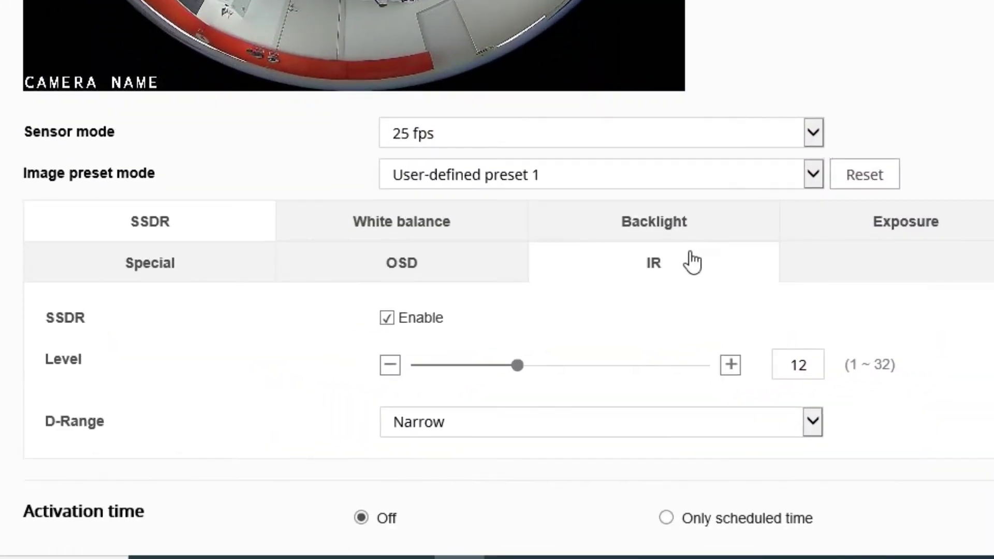
- Set Backlight mode to WDR, enable Auto, Turn off in low light and Turn off in B/W, and apply
{"action": "left_click", "coordinate": [472, 516]}
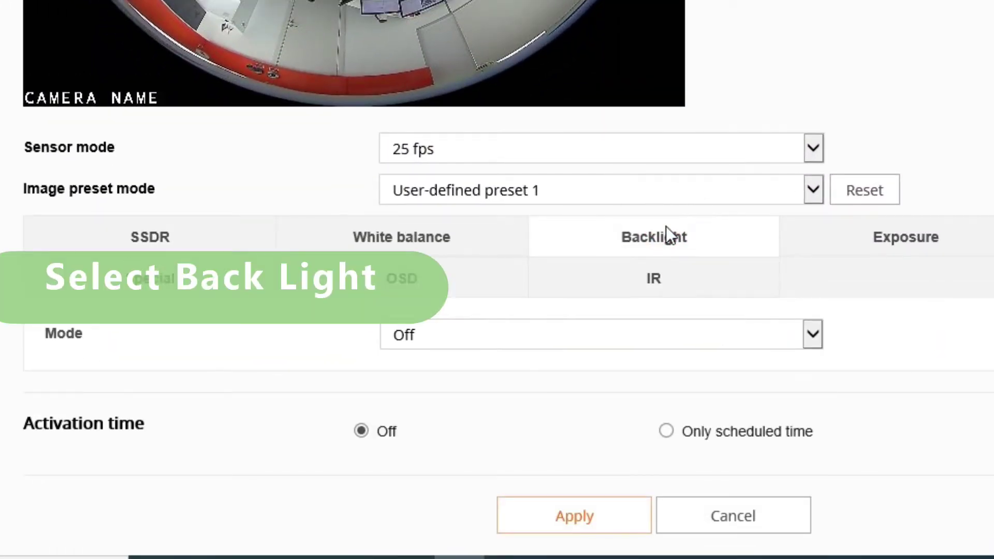
{"action": "left_click", "coordinate": [630, 335]}
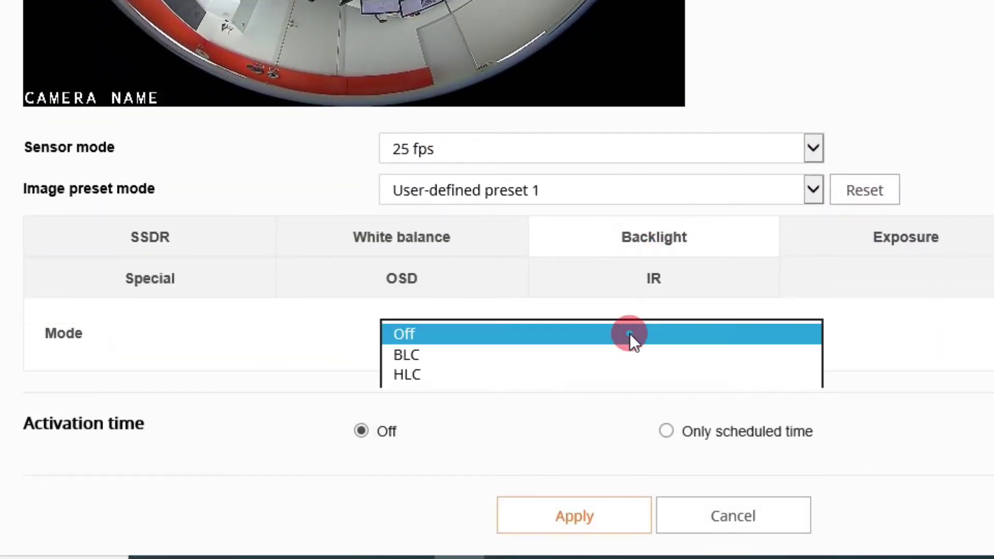
{"action": "left_click", "coordinate": [620, 390]}
{"action": "scroll", "coordinate": [508, 410], "scroll_direction": "down", "scroll_amount": 3}
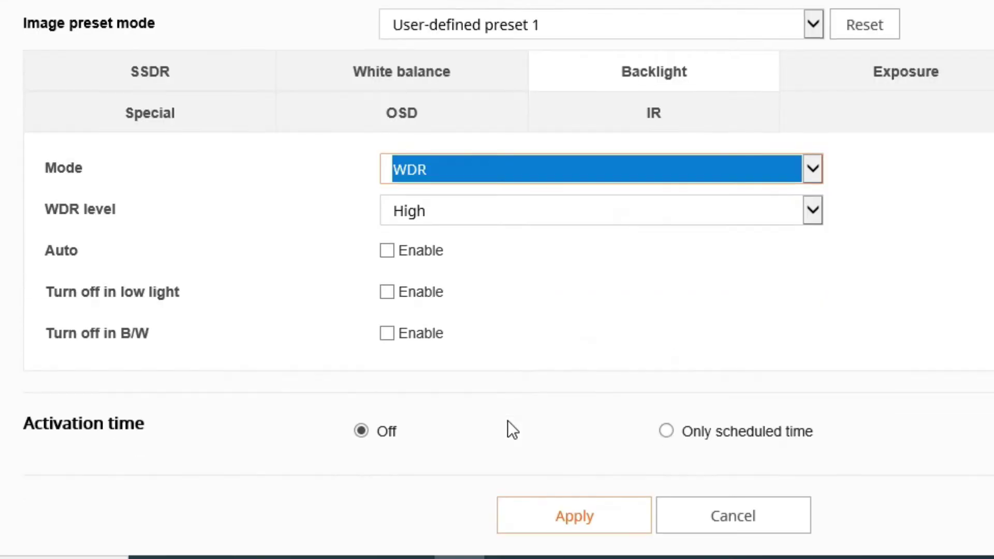
{"action": "left_click", "coordinate": [388, 252]}
{"action": "left_click", "coordinate": [387, 293]}
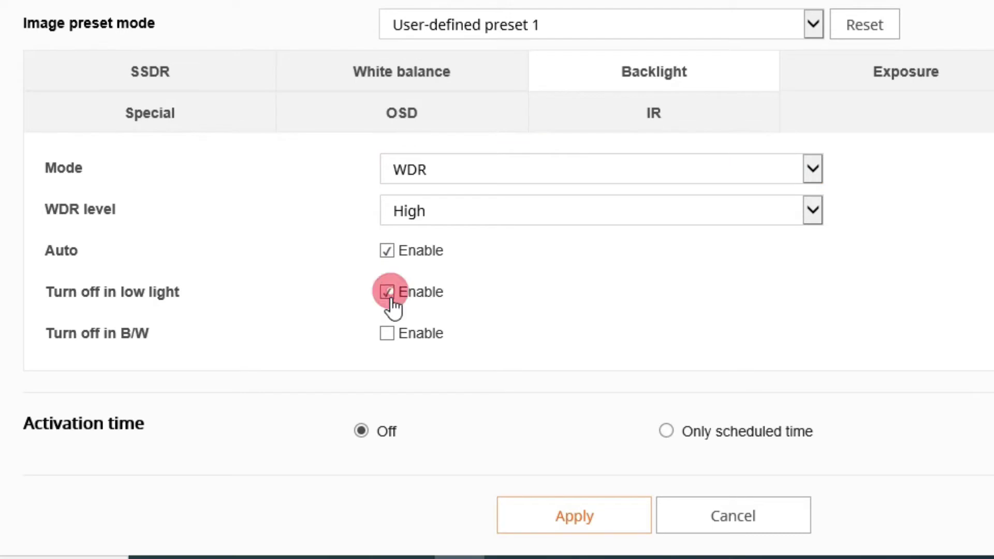
{"action": "left_click", "coordinate": [387, 334]}
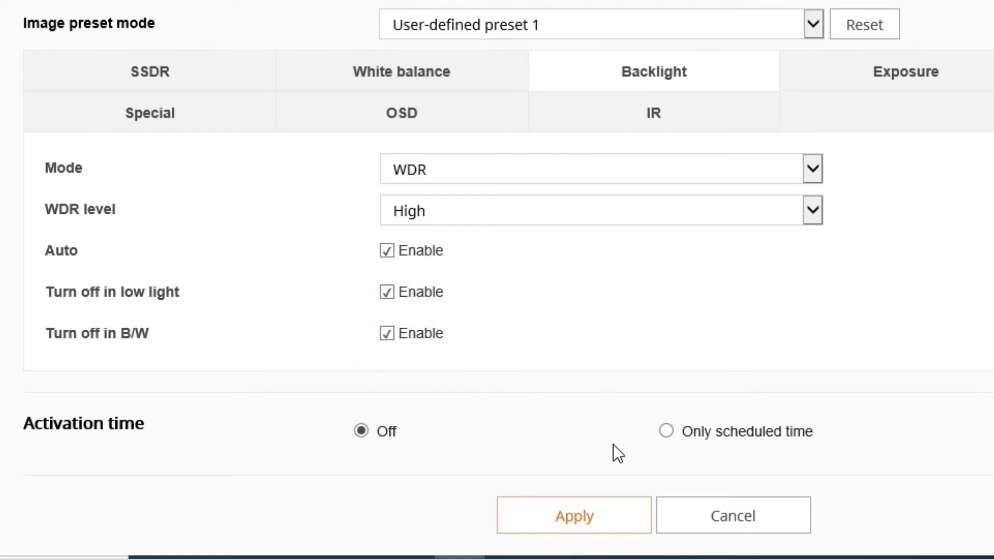
{"action": "left_click", "coordinate": [615, 519]}
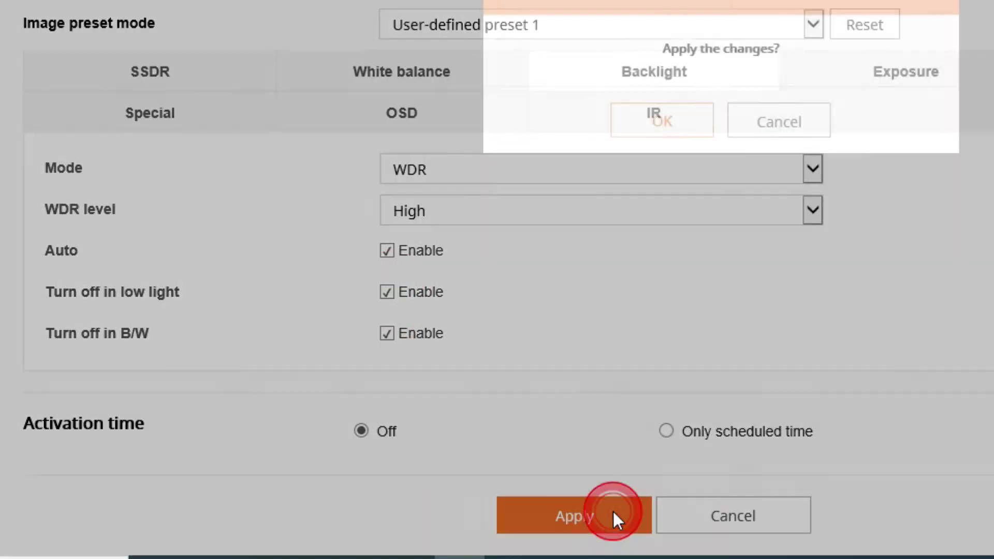
{"action": "left_click", "coordinate": [474, 323]}
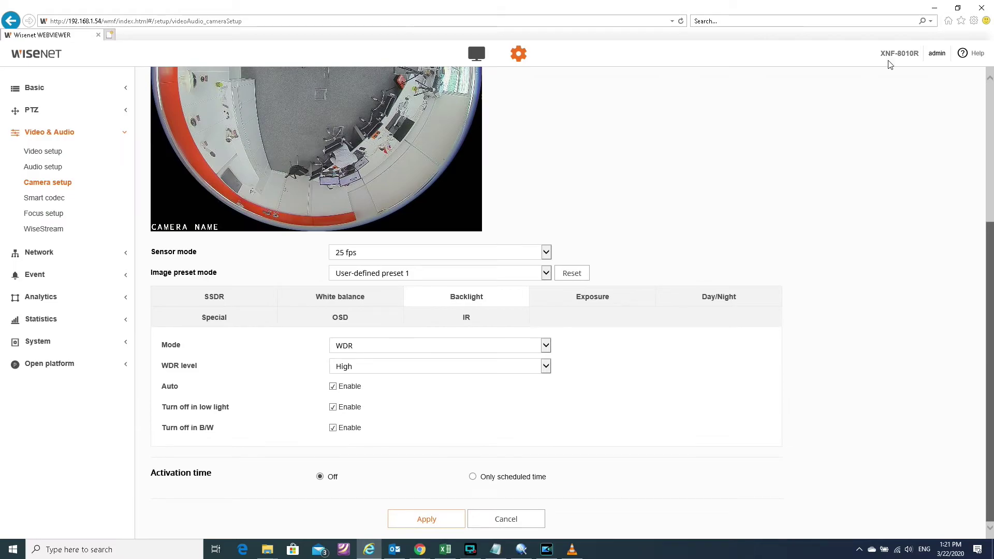
- Close the browser window showing the camera's web viewer
{"action": "left_click", "coordinate": [981, 7]}
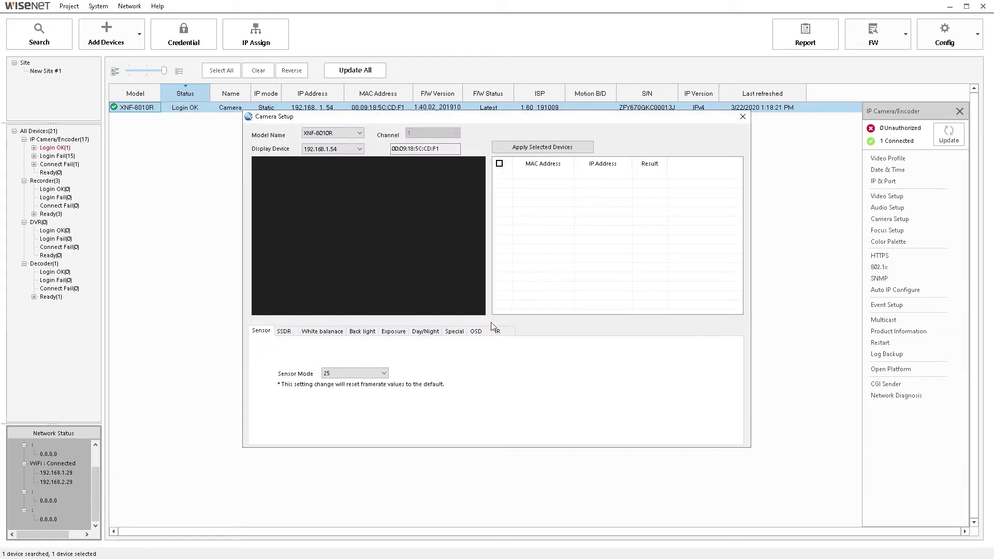
- On the OSD tab, set Title overlay to True, tick Apply camera title, and begin the CAMERA NAME title
{"action": "left_click", "coordinate": [475, 332]}
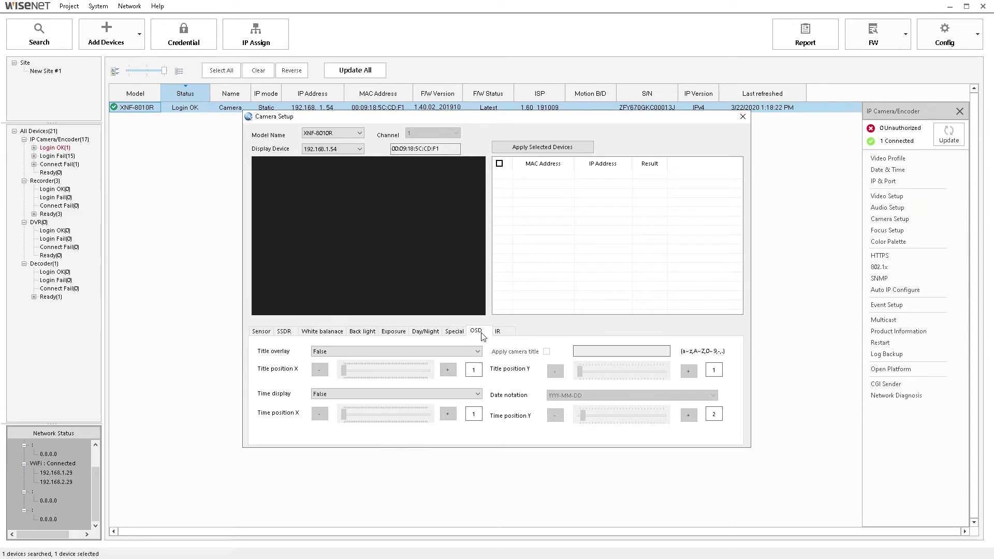
{"action": "left_click", "coordinate": [468, 352]}
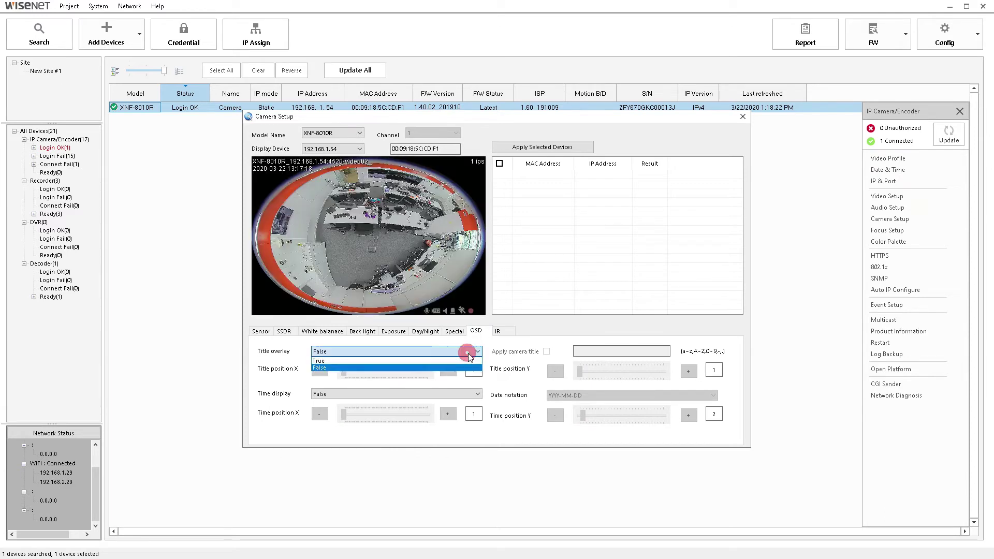
{"action": "left_click", "coordinate": [470, 361]}
{"action": "left_click", "coordinate": [546, 352]}
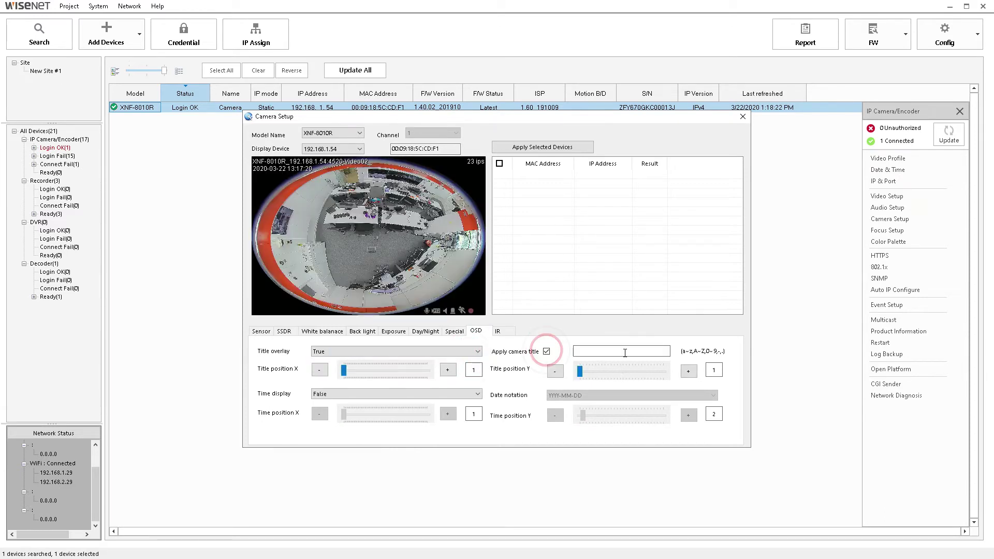
{"action": "left_click", "coordinate": [625, 352]}
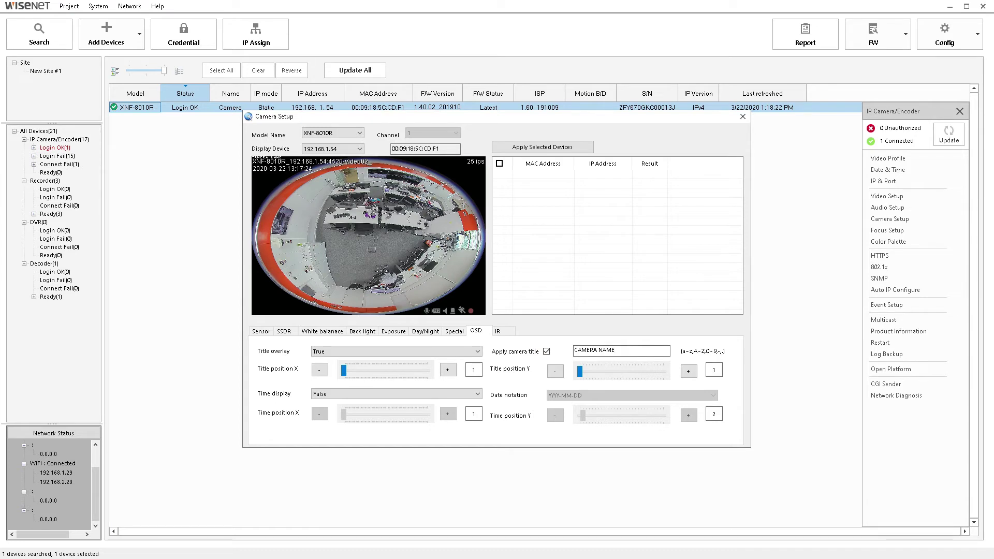
- Show DD-MM-YYYY time at X position 100, move the title to Y 28, and apply both
{"action": "left_click", "coordinate": [353, 397]}
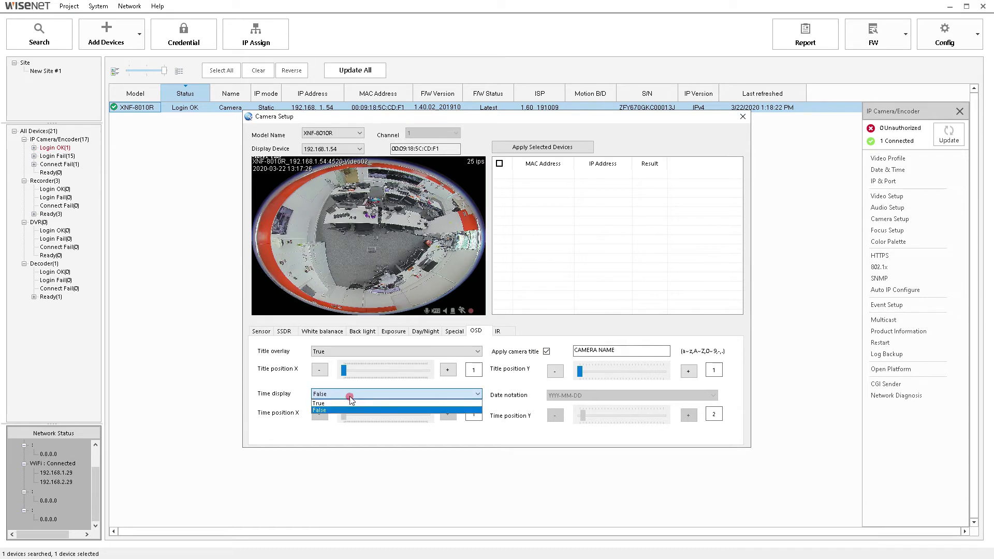
{"action": "left_click", "coordinate": [350, 401]}
{"action": "left_click", "coordinate": [614, 396]}
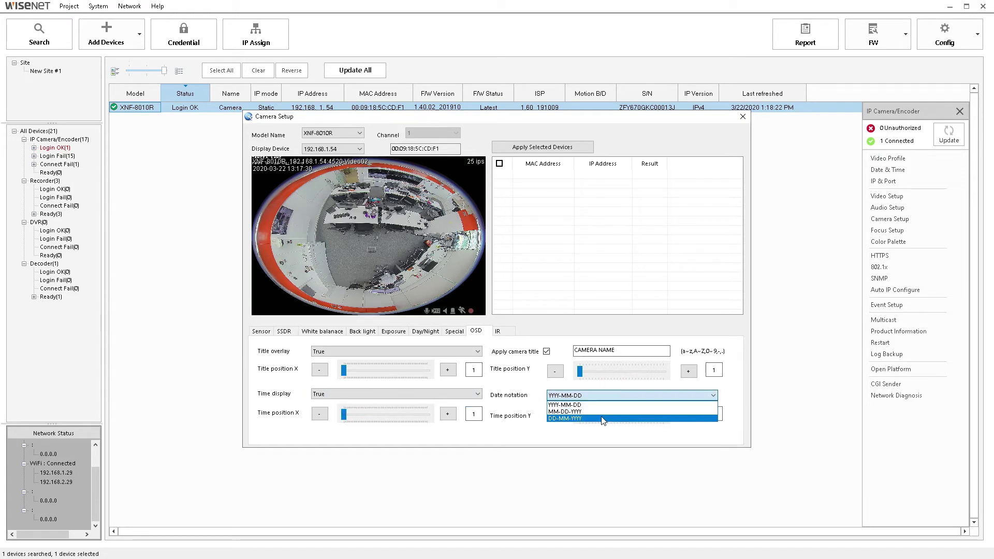
{"action": "left_click", "coordinate": [604, 418]}
{"action": "left_click", "coordinate": [583, 419]}
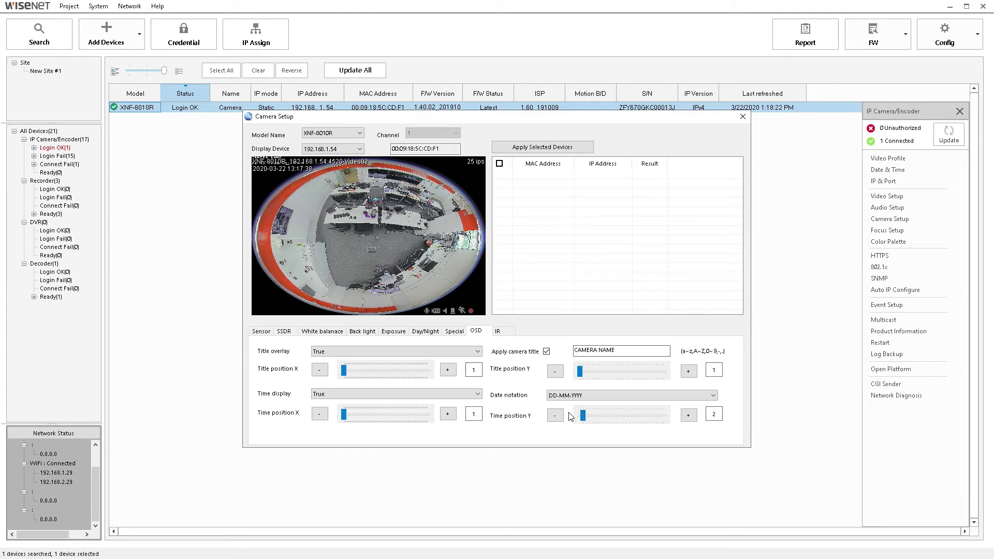
{"action": "left_click_drag", "start_coordinate": [344, 415], "coordinate": [428, 414]}
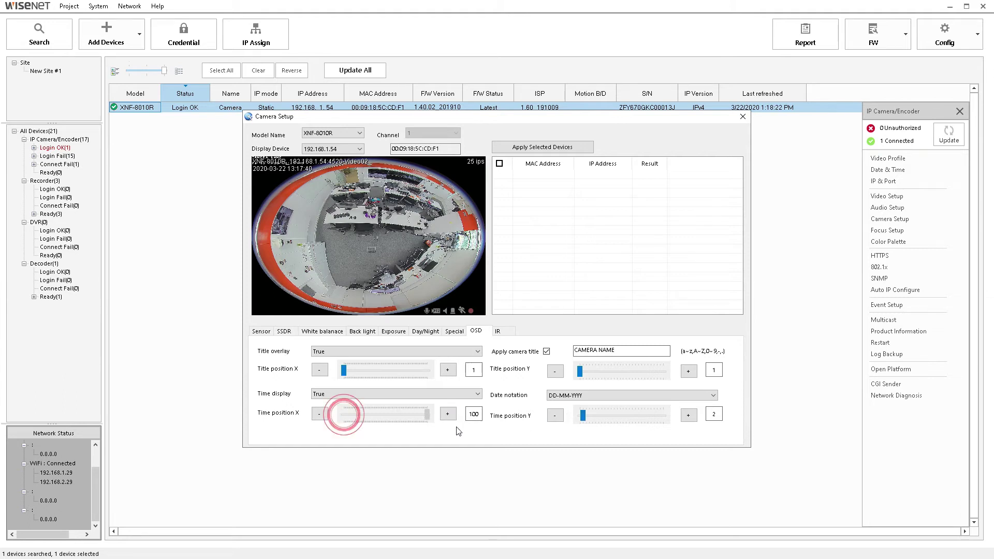
{"action": "left_click", "coordinate": [551, 146]}
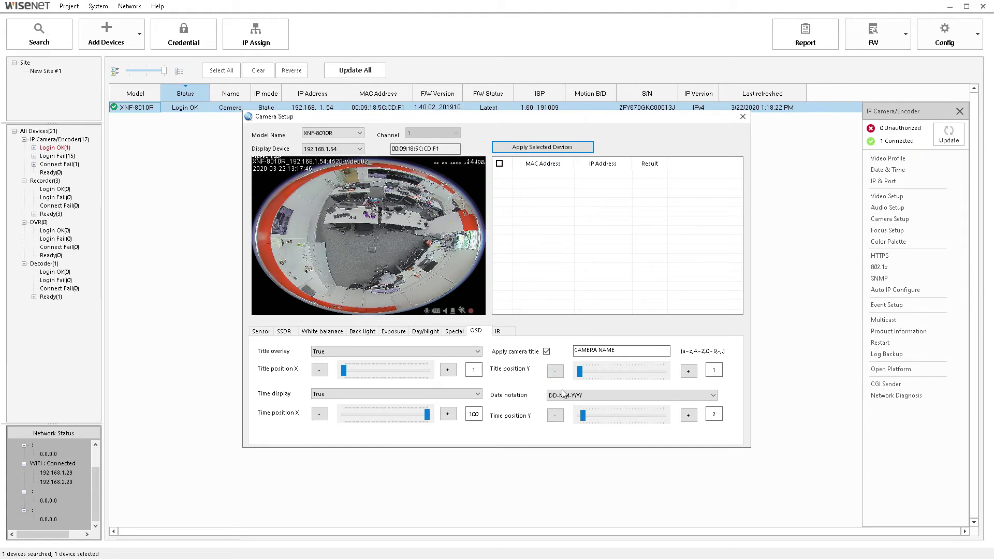
{"action": "left_click_drag", "start_coordinate": [581, 373], "coordinate": [668, 375]}
{"action": "left_click", "coordinate": [545, 150]}
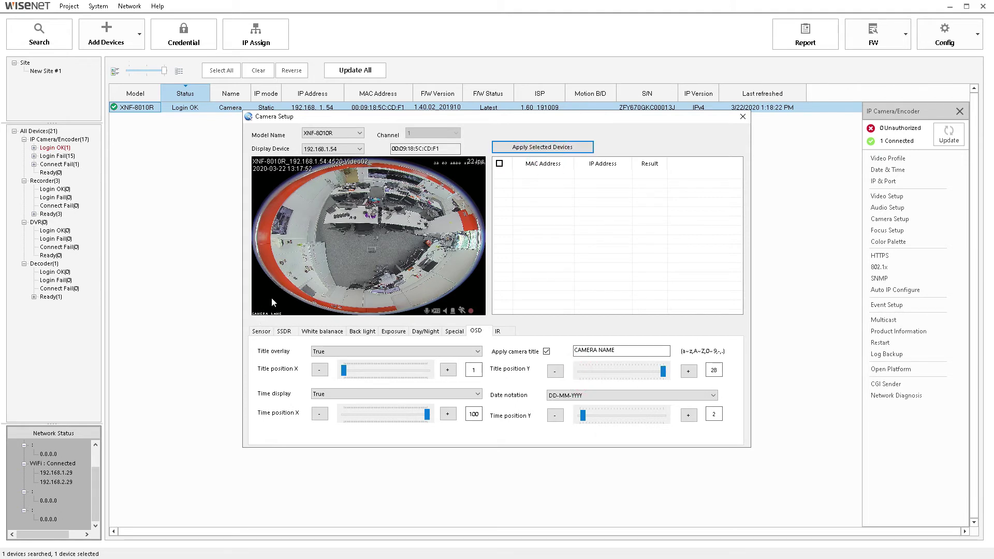
- Close the Camera Setup dialog and bring Device Manager back from the taskbar
{"action": "left_click", "coordinate": [743, 118]}
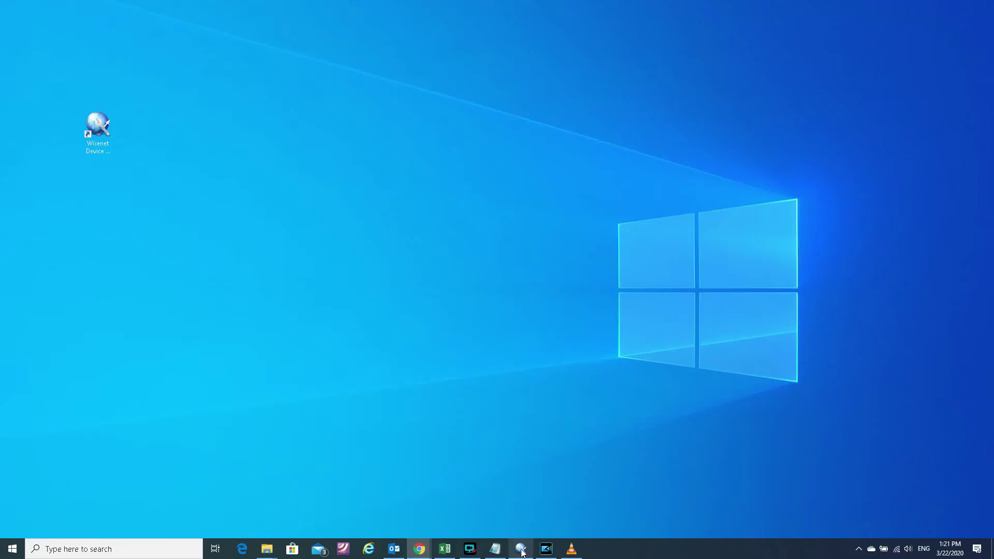
{"action": "left_click", "coordinate": [523, 553]}
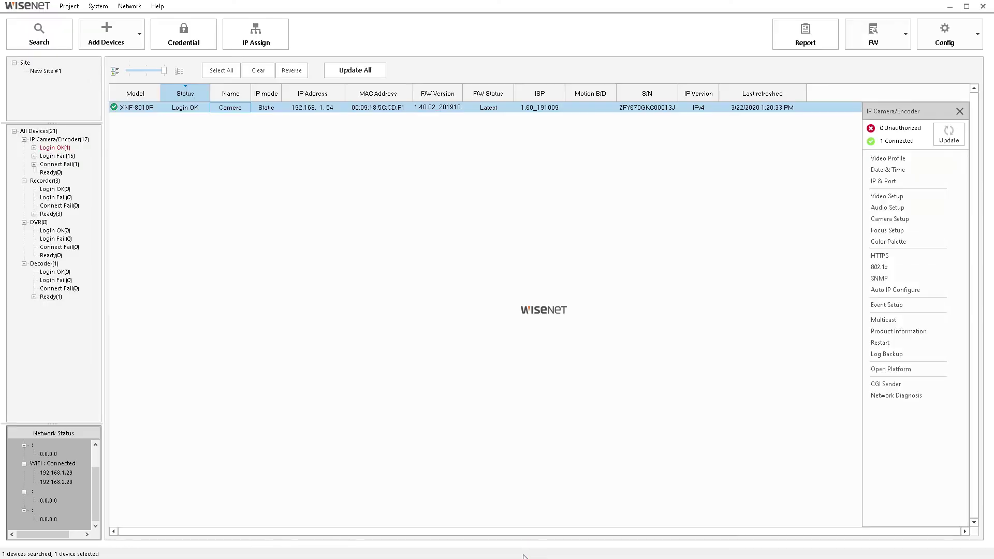
- Open the camera's web viewer and sign in with the admin account credentials
{"action": "double_click", "coordinate": [223, 109]}
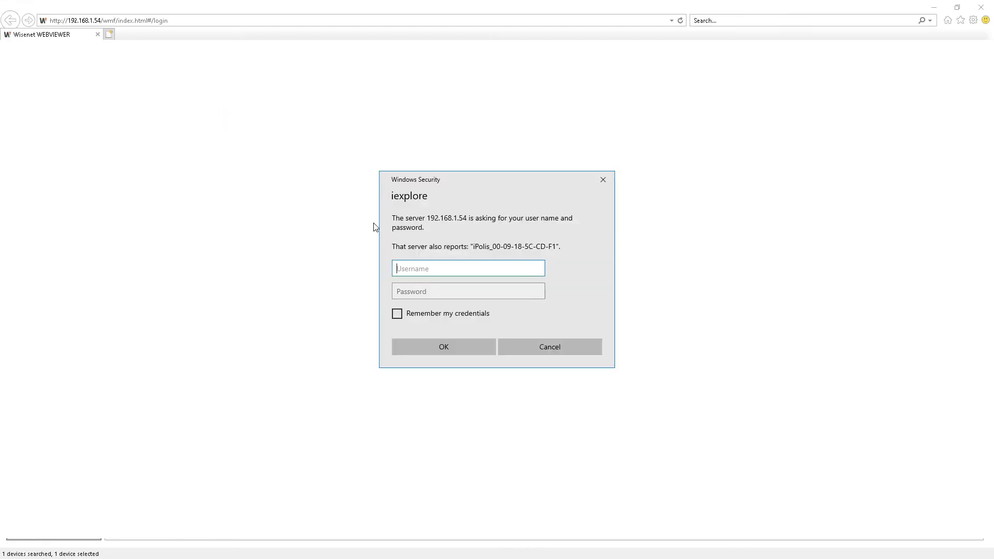
{"action": "type", "text": "admin"}
{"action": "key", "text": "Tab"}
{"action": "type", "text": "******"}
{"action": "key", "text": "Return"}
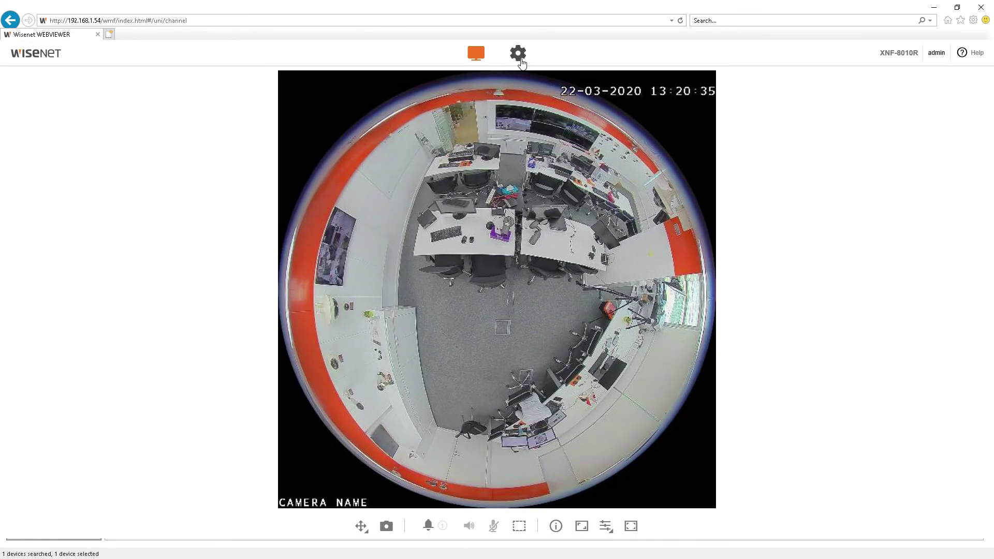
- Go to the Video & Audio > Camera setup page in the camera settings
{"action": "left_click", "coordinate": [518, 53]}
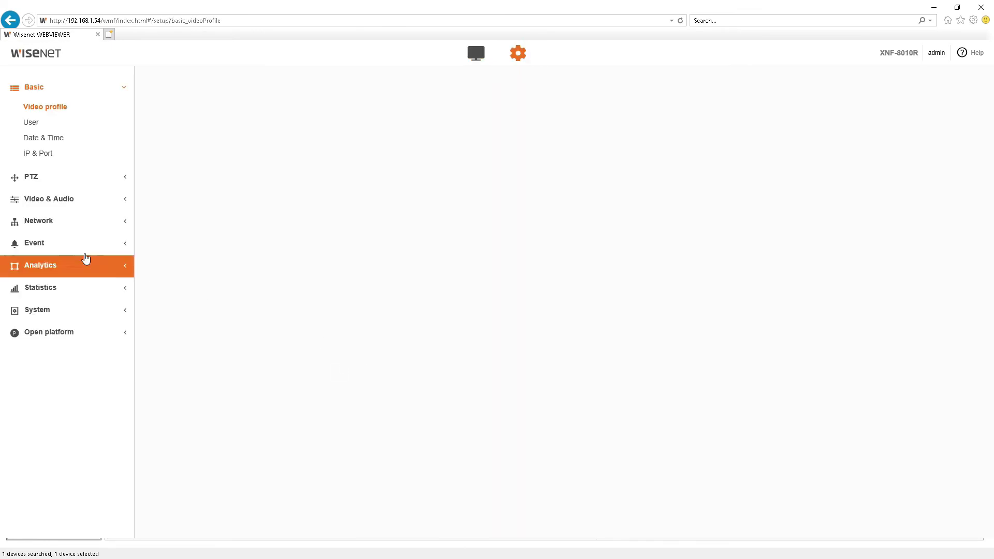
{"action": "left_click", "coordinate": [69, 209]}
{"action": "left_click", "coordinate": [72, 187]}
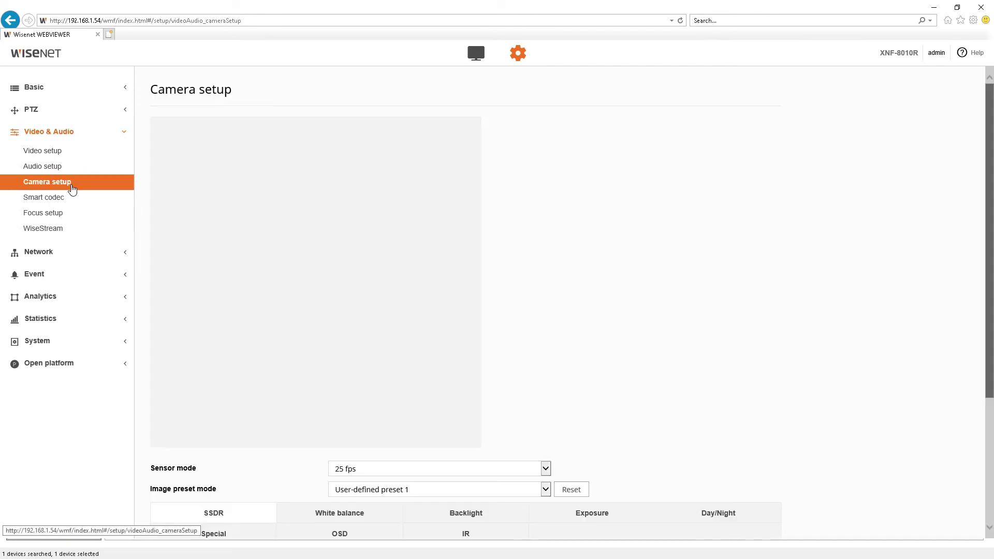
{"action": "scroll", "coordinate": [307, 334], "scroll_direction": "down", "scroll_amount": 3}
- On the OSD tab, enable the Date & Time and Camera title overlays
{"action": "left_click", "coordinate": [324, 352]}
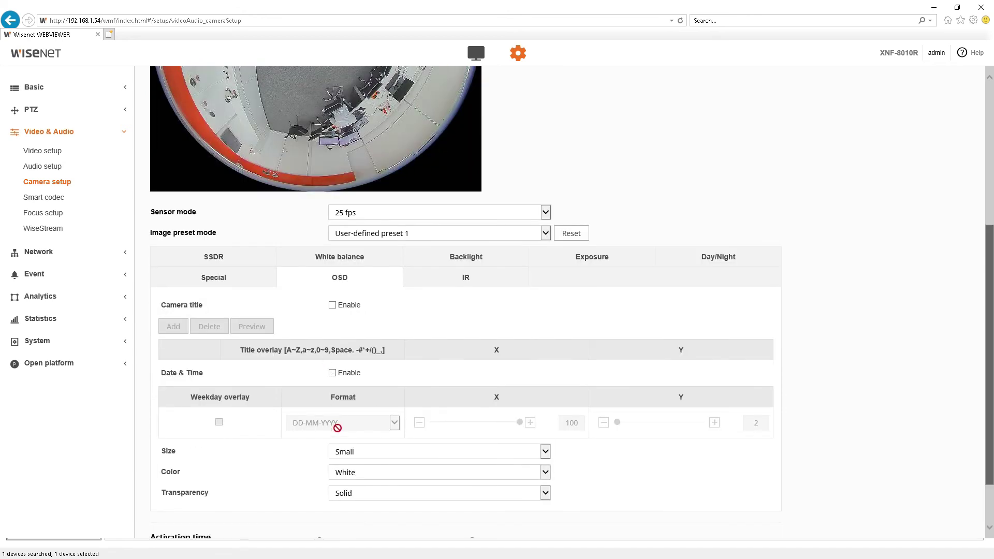
{"action": "left_click", "coordinate": [332, 373]}
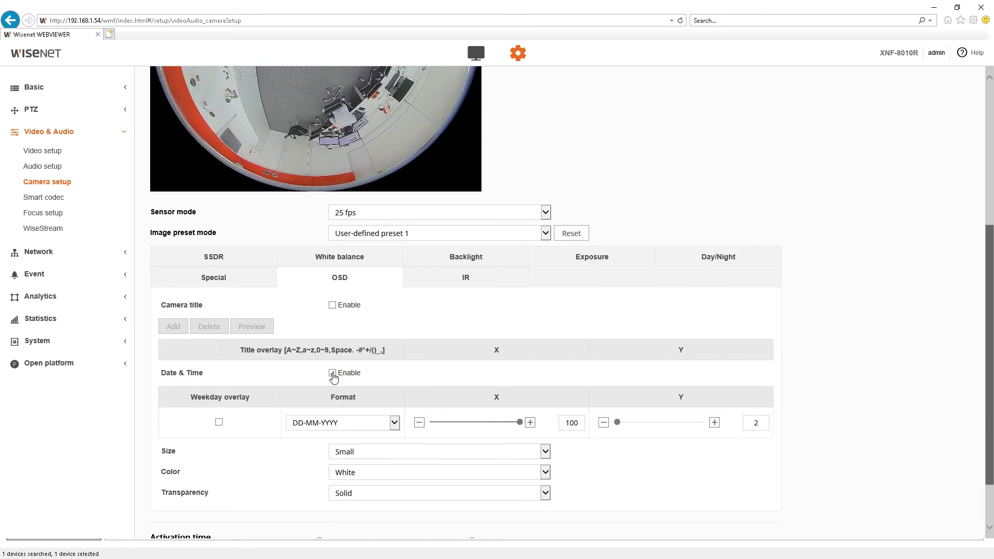
{"action": "left_click", "coordinate": [332, 305]}
- Add a 'CAMERA NAME' title at Y position 28 and include the weekday in the date
{"action": "left_click", "coordinate": [174, 326]}
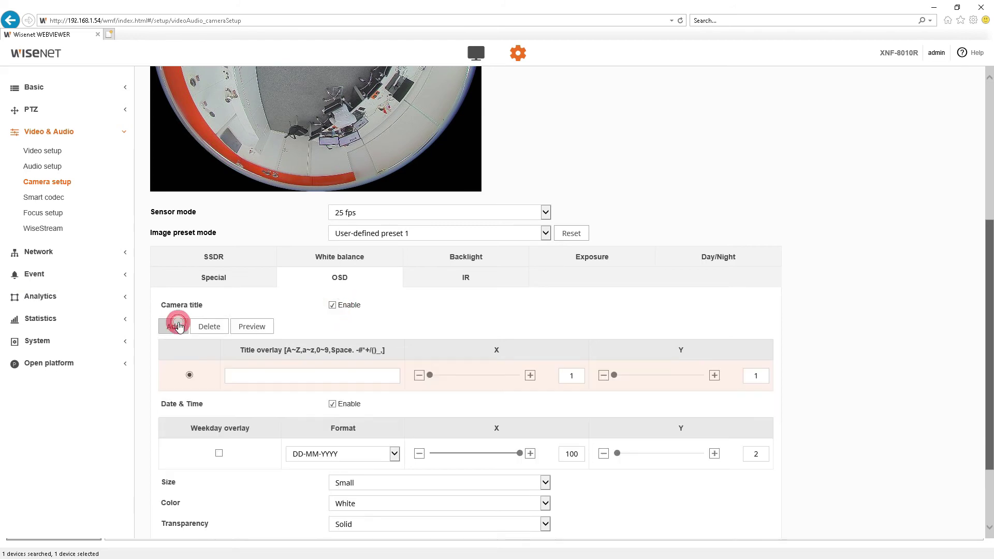
{"action": "left_click", "coordinate": [289, 375]}
{"action": "type", "text": "CAMER A"}
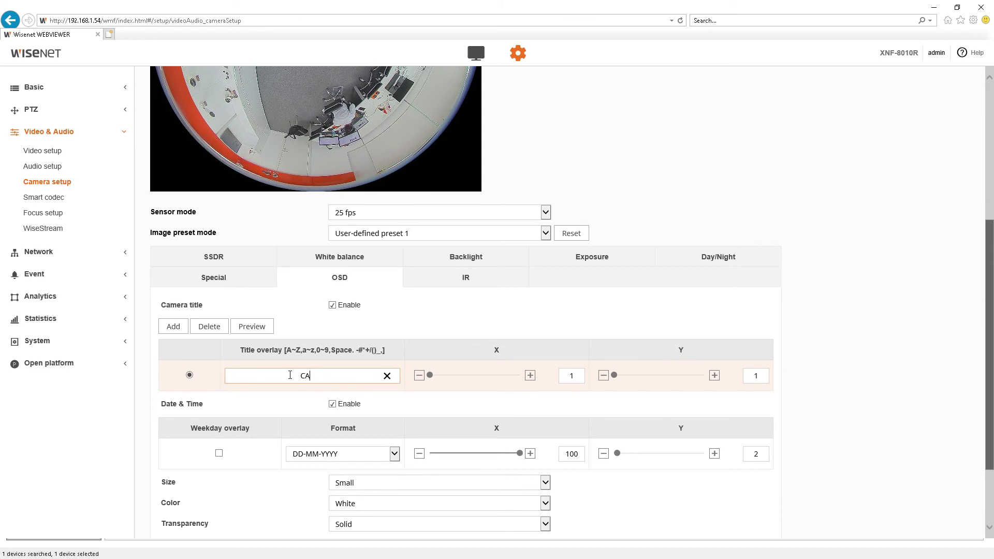
{"action": "key", "text": "BackSpace"}
{"action": "key", "text": "BackSpace"}
{"action": "type", "text": "A NAME"}
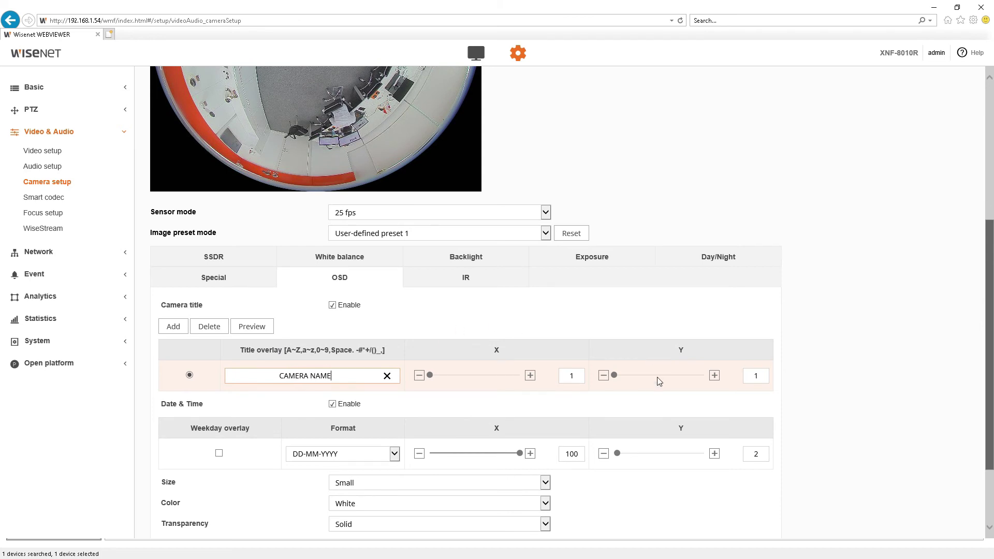
{"action": "left_click_drag", "start_coordinate": [615, 375], "coordinate": [705, 375]}
{"action": "scroll", "coordinate": [321, 249], "scroll_direction": "up", "scroll_amount": 3}
{"action": "scroll", "coordinate": [309, 241], "scroll_direction": "up", "scroll_amount": 2}
{"action": "scroll", "coordinate": [331, 310], "scroll_direction": "down", "scroll_amount": 6}
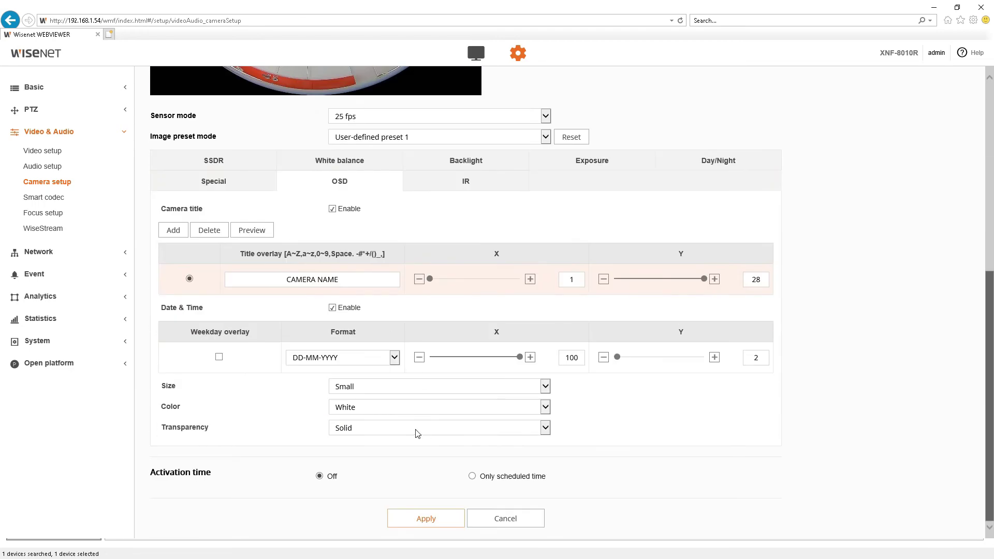
{"action": "left_click", "coordinate": [219, 357]}
- Apply and confirm the OSD changes, then check CAMERA NAME and the weekday date on the preview
{"action": "scroll", "coordinate": [566, 373], "scroll_direction": "up", "scroll_amount": 6}
{"action": "scroll", "coordinate": [559, 386], "scroll_direction": "down", "scroll_amount": 1}
{"action": "scroll", "coordinate": [559, 386], "scroll_direction": "up", "scroll_amount": 1}
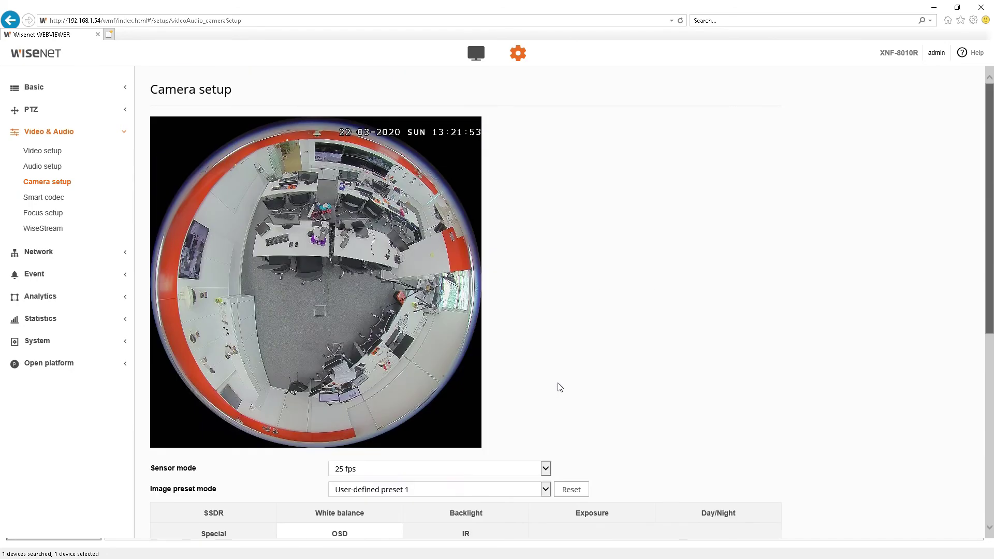
{"action": "scroll", "coordinate": [559, 386], "scroll_direction": "down", "scroll_amount": 5}
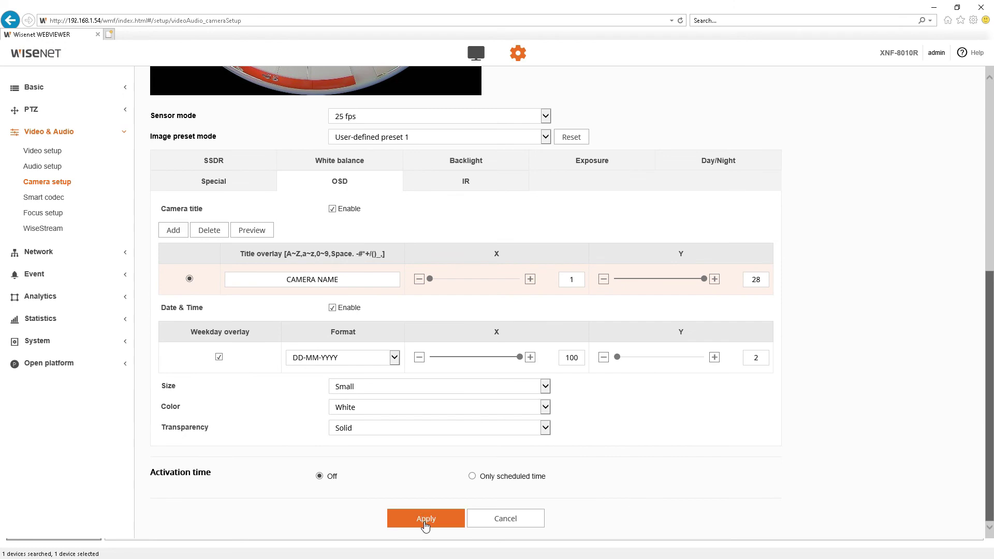
{"action": "left_click", "coordinate": [426, 518]}
{"action": "left_click", "coordinate": [464, 321]}
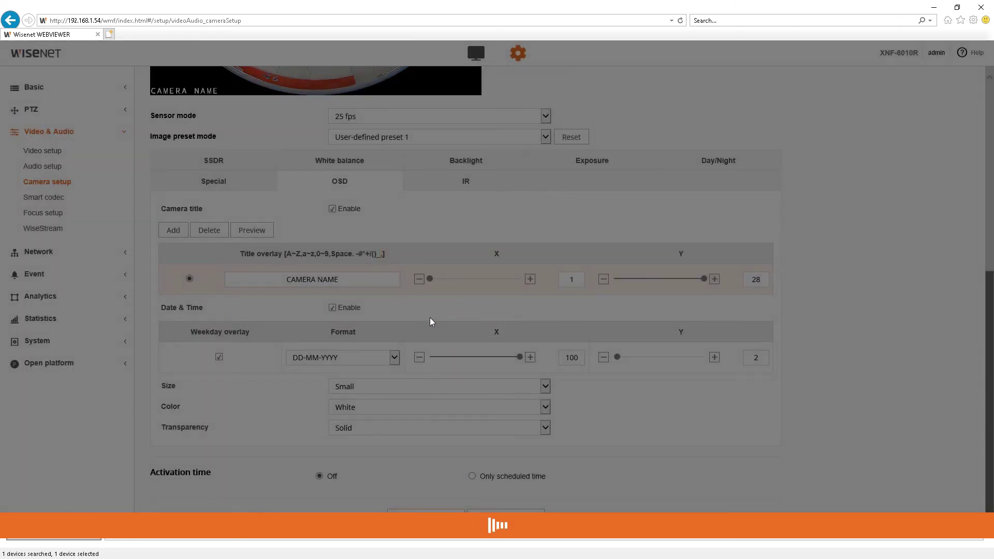
{"action": "scroll", "coordinate": [446, 325], "scroll_direction": "up", "scroll_amount": 4}
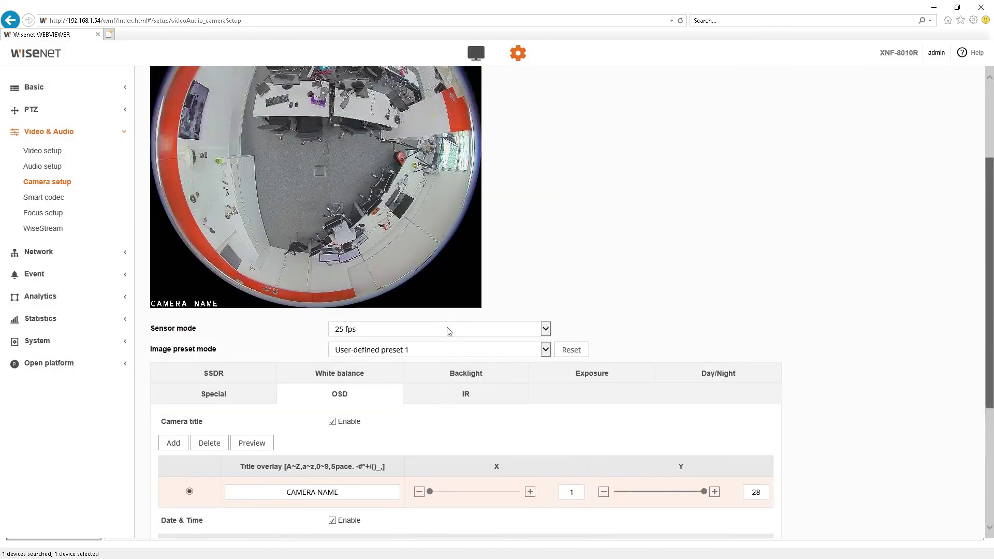
{"action": "scroll", "coordinate": [183, 308], "scroll_direction": "up", "scroll_amount": 3}
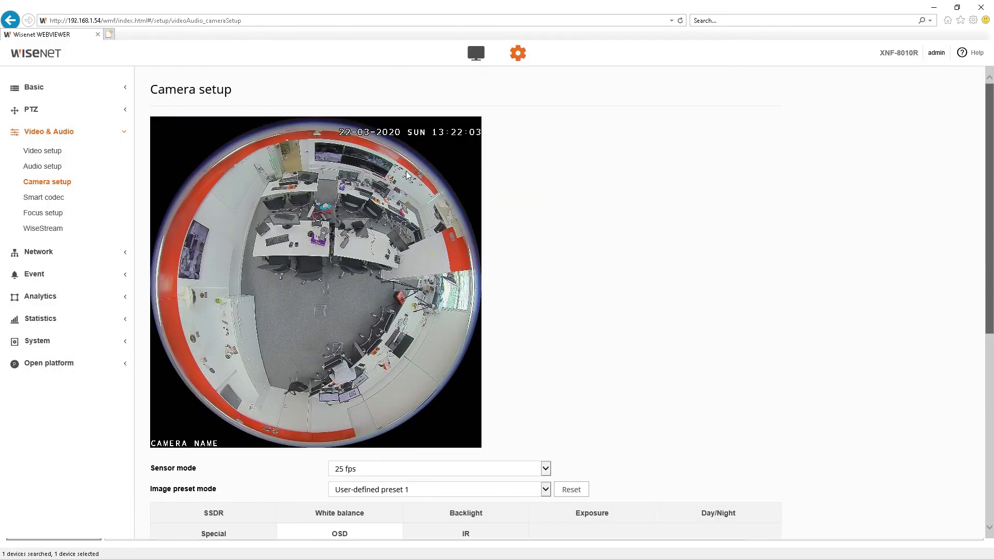
{"action": "scroll", "coordinate": [454, 151], "scroll_direction": "down", "scroll_amount": 7}
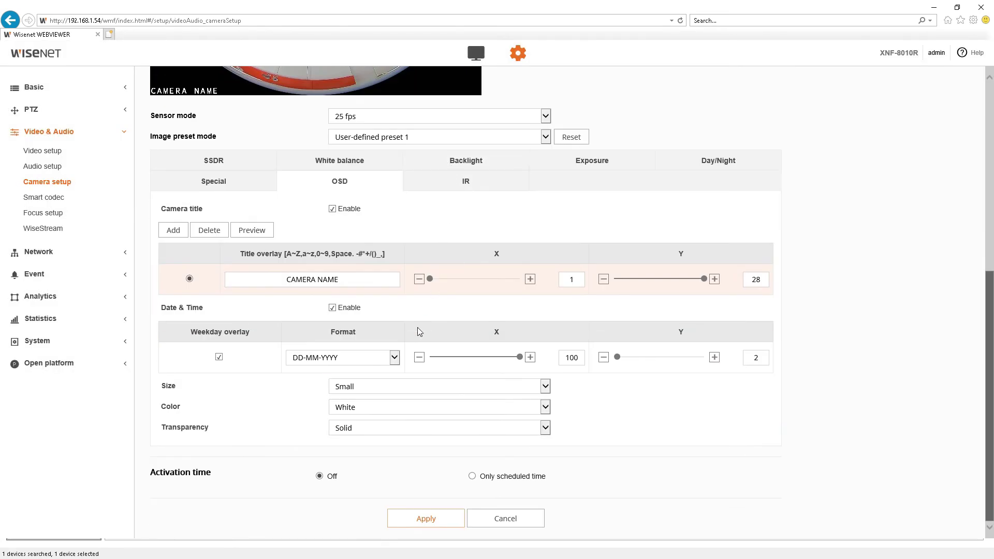
- Set the date format to MM-DD-YYYY and apply it, showing 03-22-2020 SUN on the preview
{"action": "left_click", "coordinate": [373, 362]}
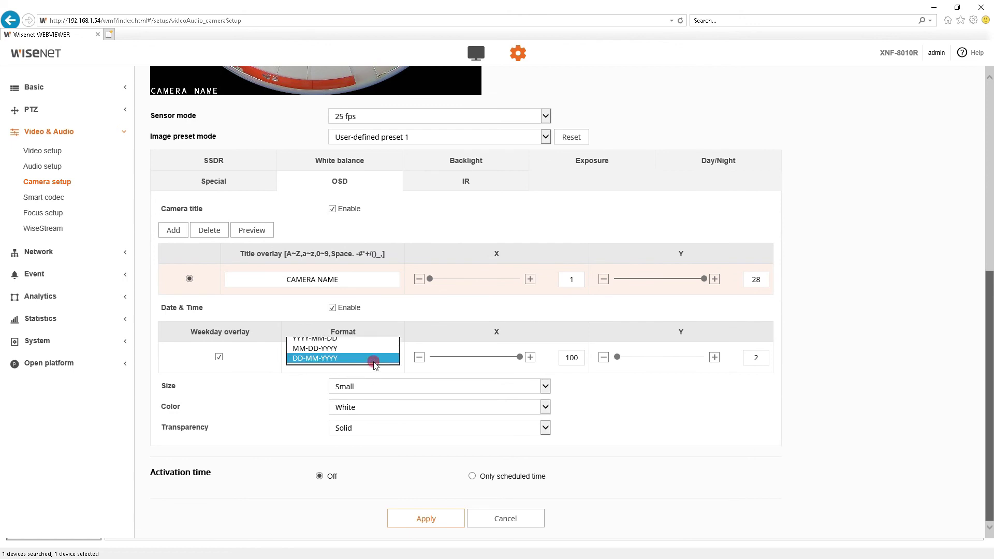
{"action": "left_click", "coordinate": [369, 349]}
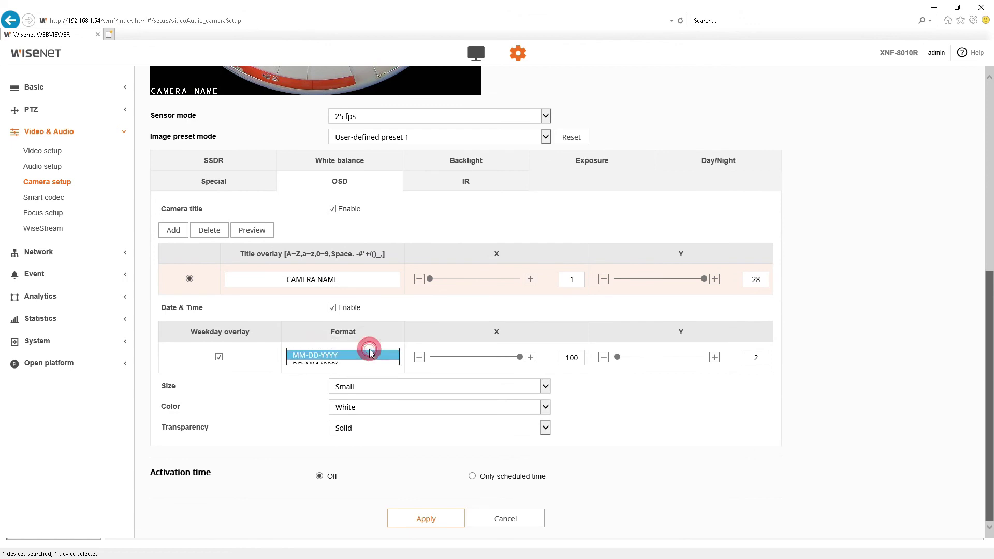
{"action": "left_click", "coordinate": [433, 515]}
{"action": "left_click", "coordinate": [470, 321]}
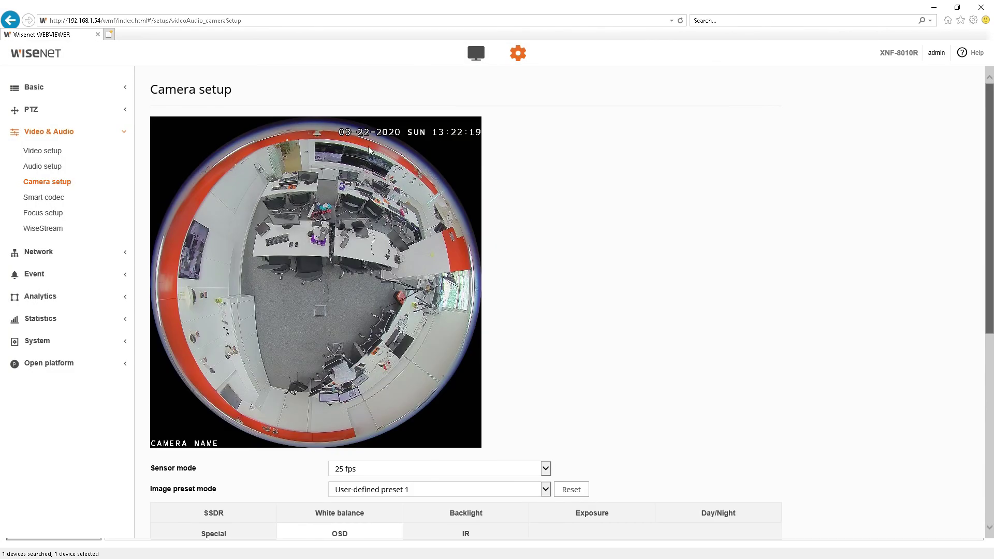
{"action": "scroll", "coordinate": [377, 179], "scroll_direction": "down", "scroll_amount": 5}
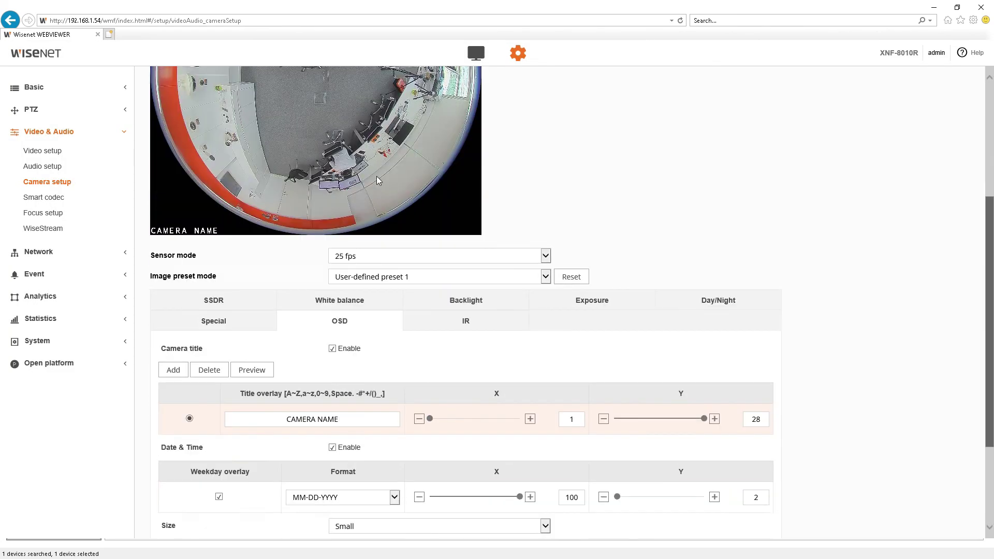
{"action": "scroll", "coordinate": [377, 179], "scroll_direction": "up", "scroll_amount": 5}
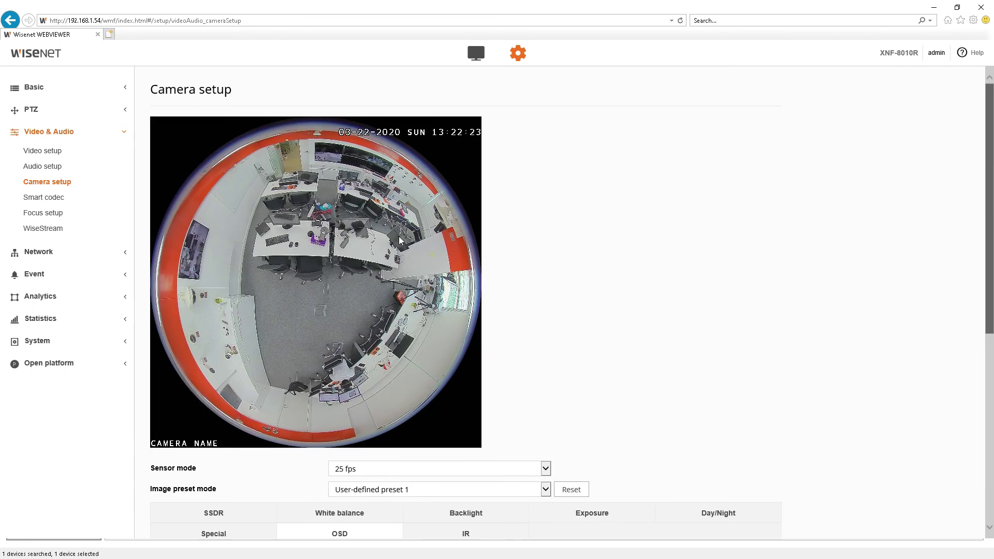